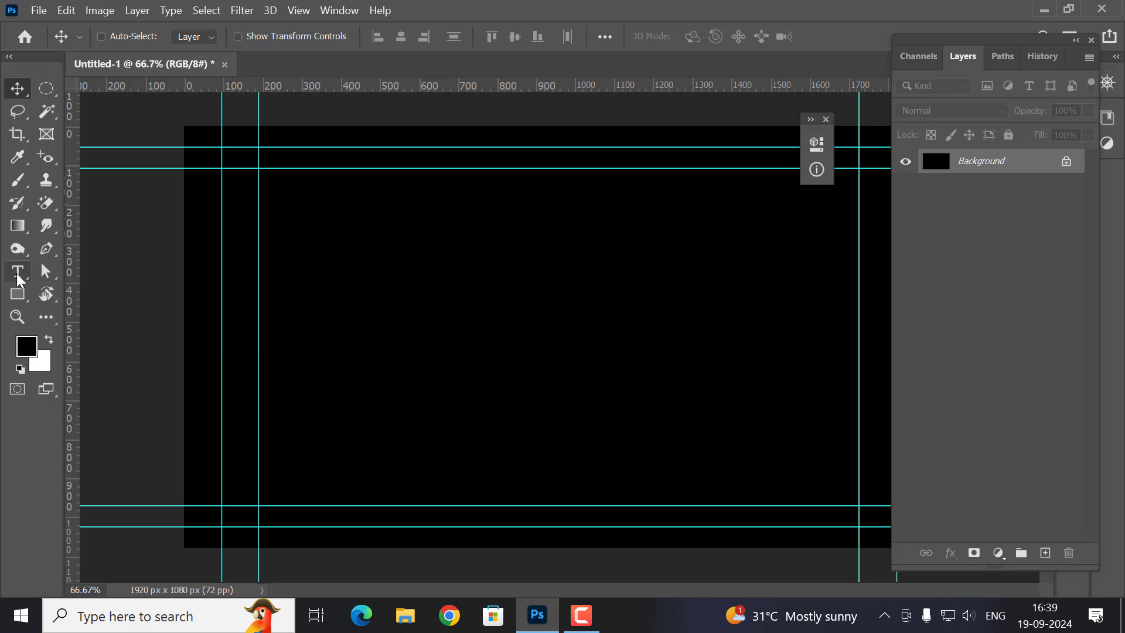
Add a sample-name text layer near the canvas middle, in Berlin Sans FB 65 pt
click(17, 275)
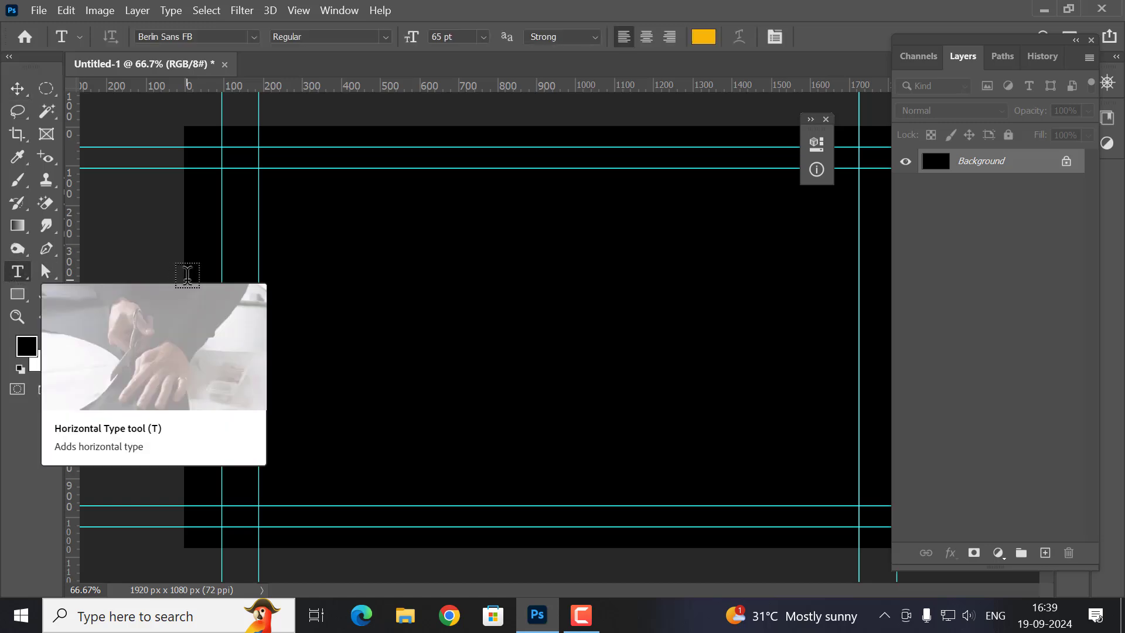
click(450, 286)
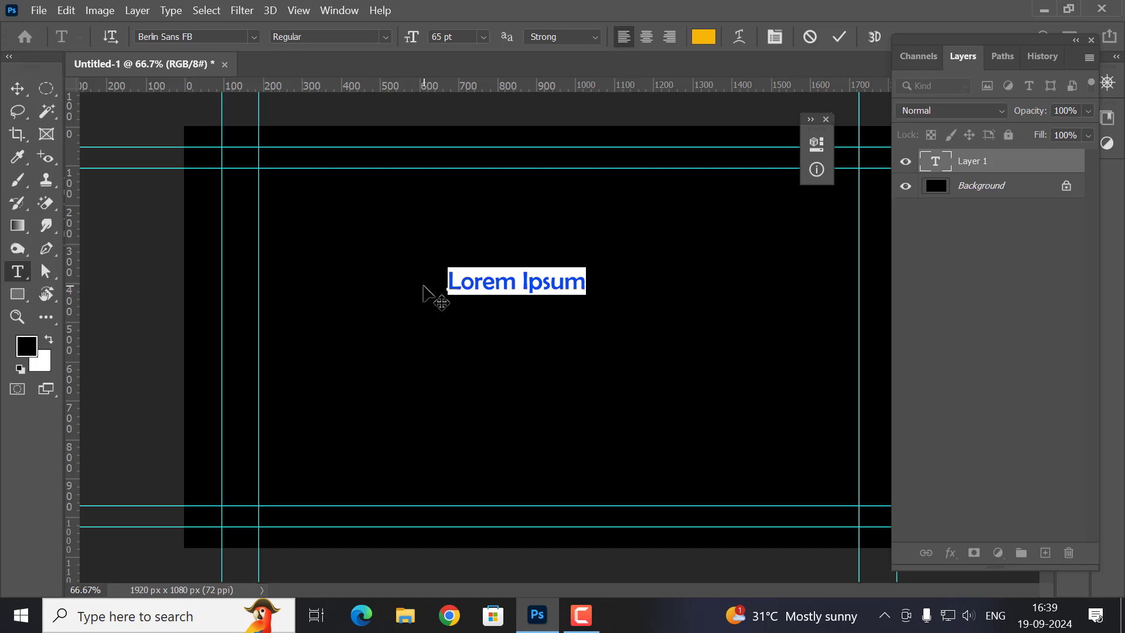
text(R)
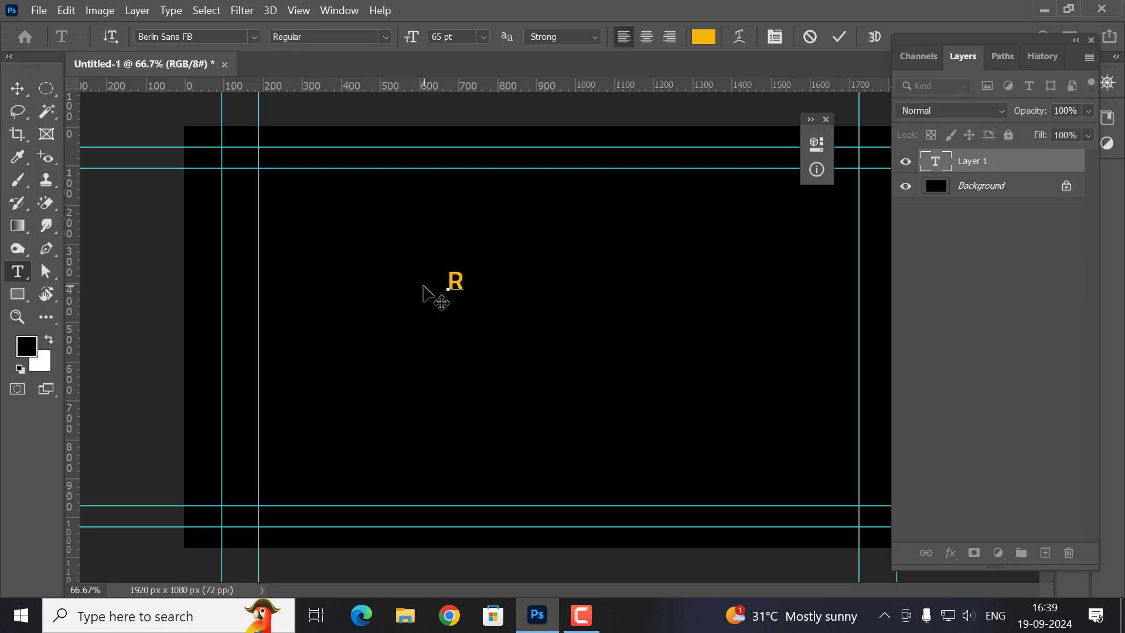
text(itika)
Enlarge the name text to 426 pt and drag it to the canvas centre
click(18, 87)
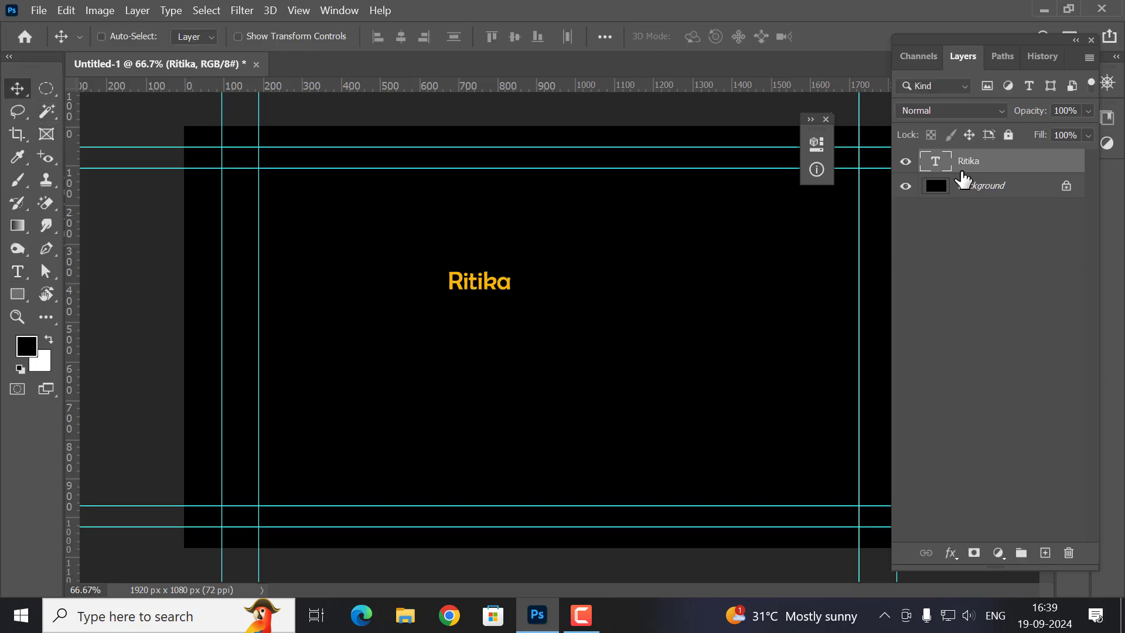
double_click(939, 164)
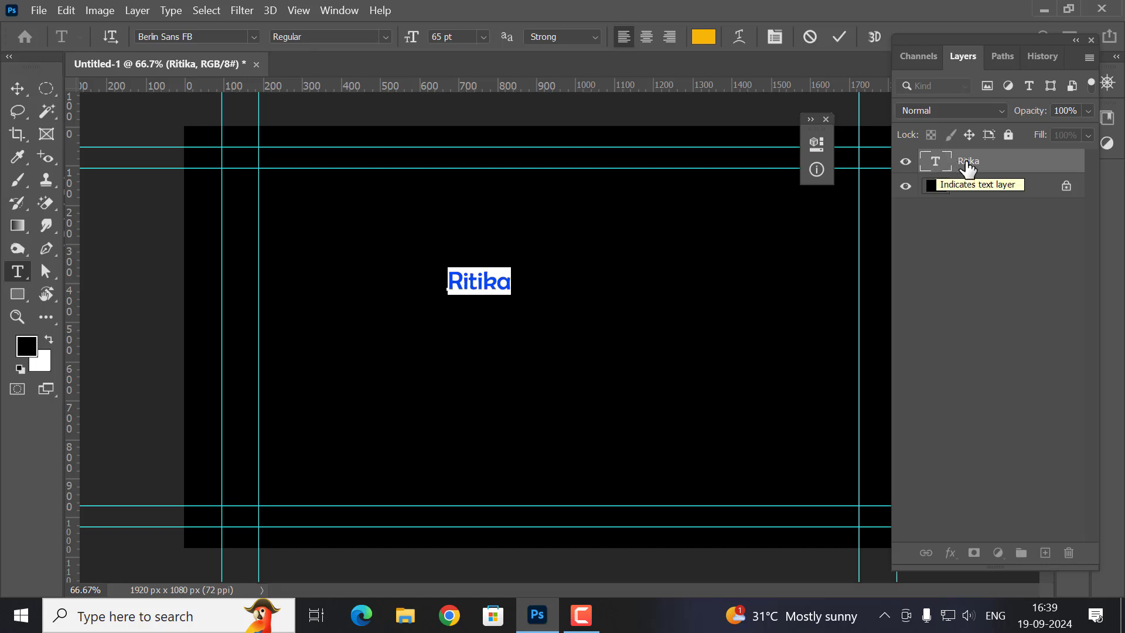
click(906, 162)
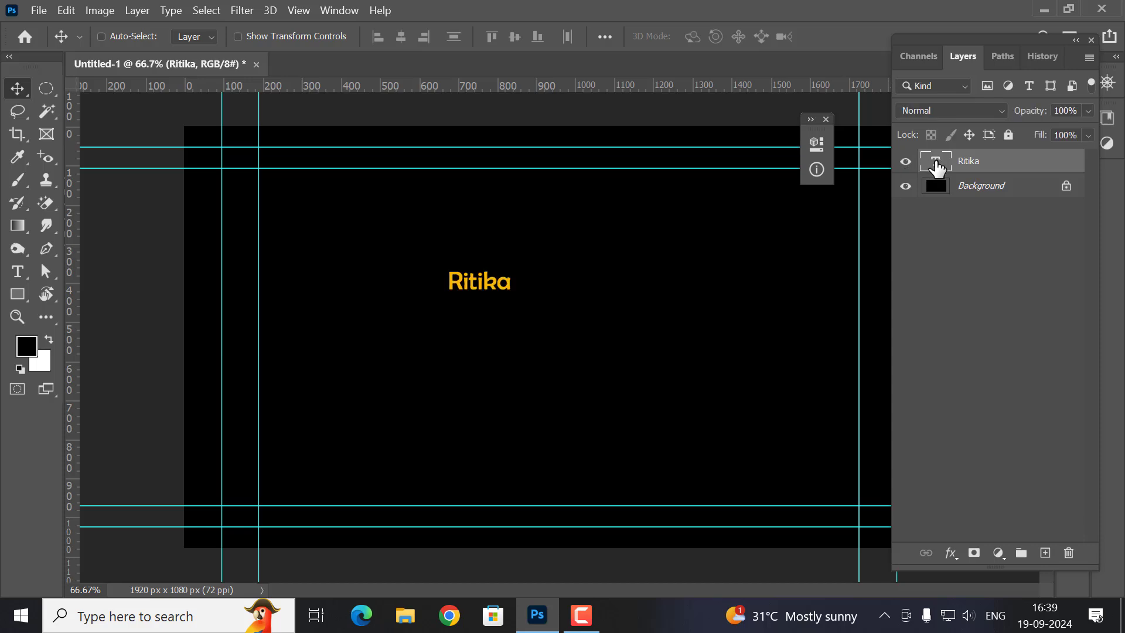
double_click(938, 163)
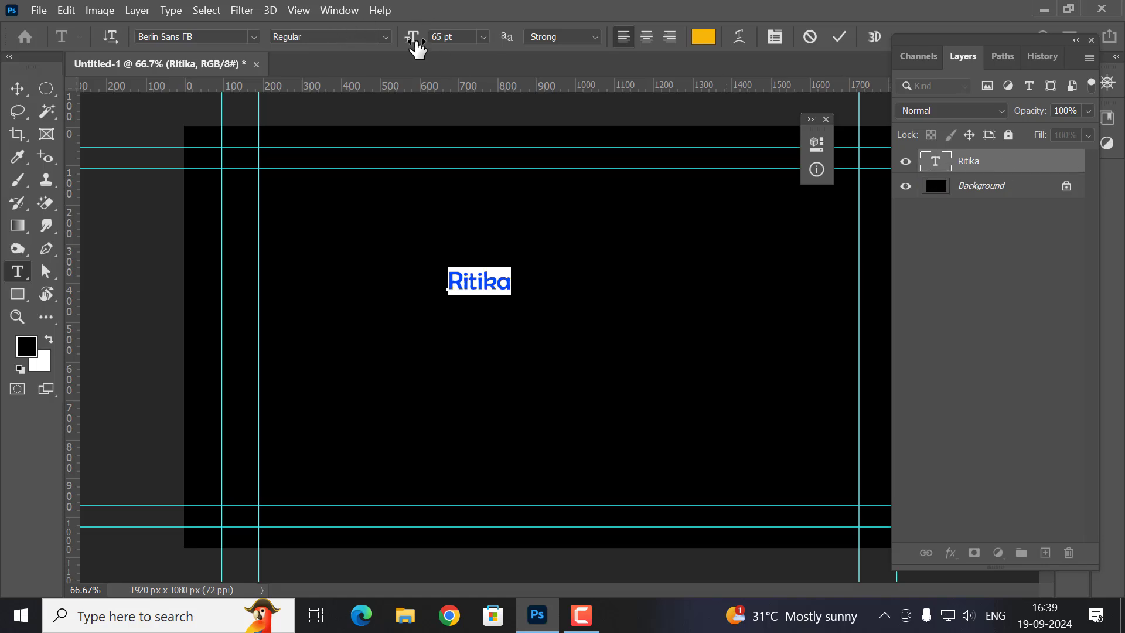
mouse_move(414, 40)
mouse_down()
mouse_move(650, 76)
mouse_move(733, 68)
mouse_up()
click(17, 88)
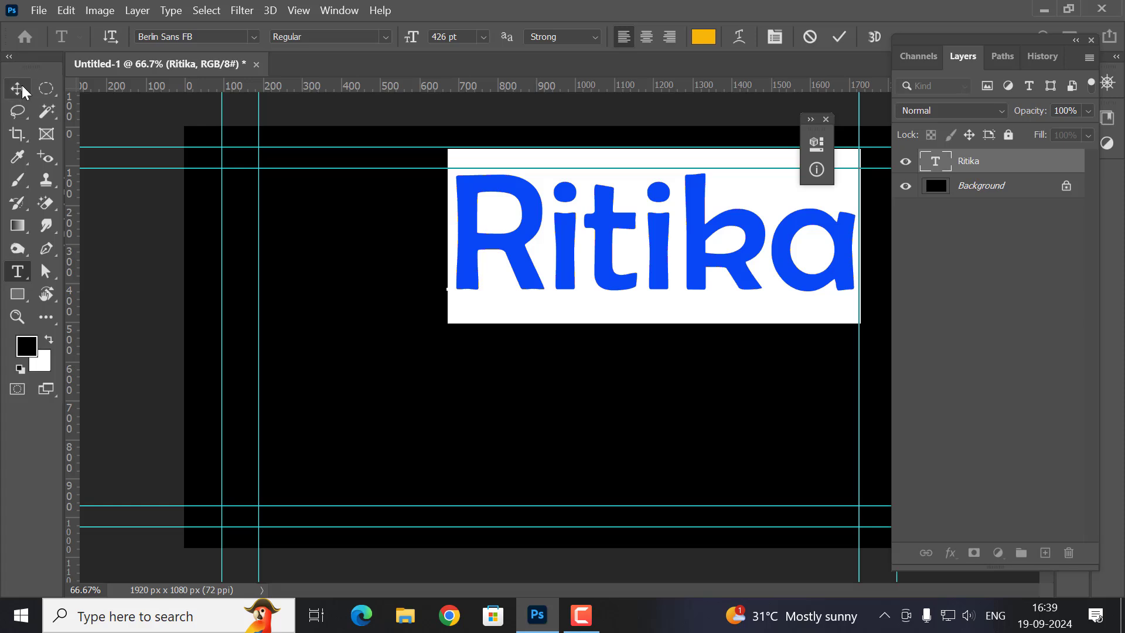
drag(592, 278, 518, 332)
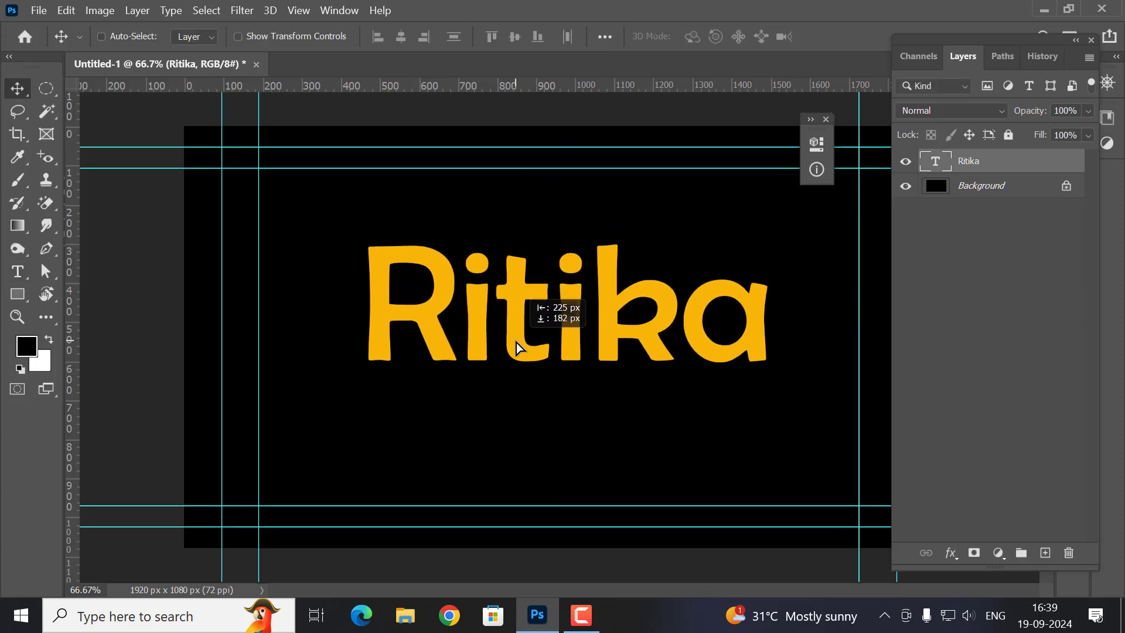
drag(518, 331, 513, 343)
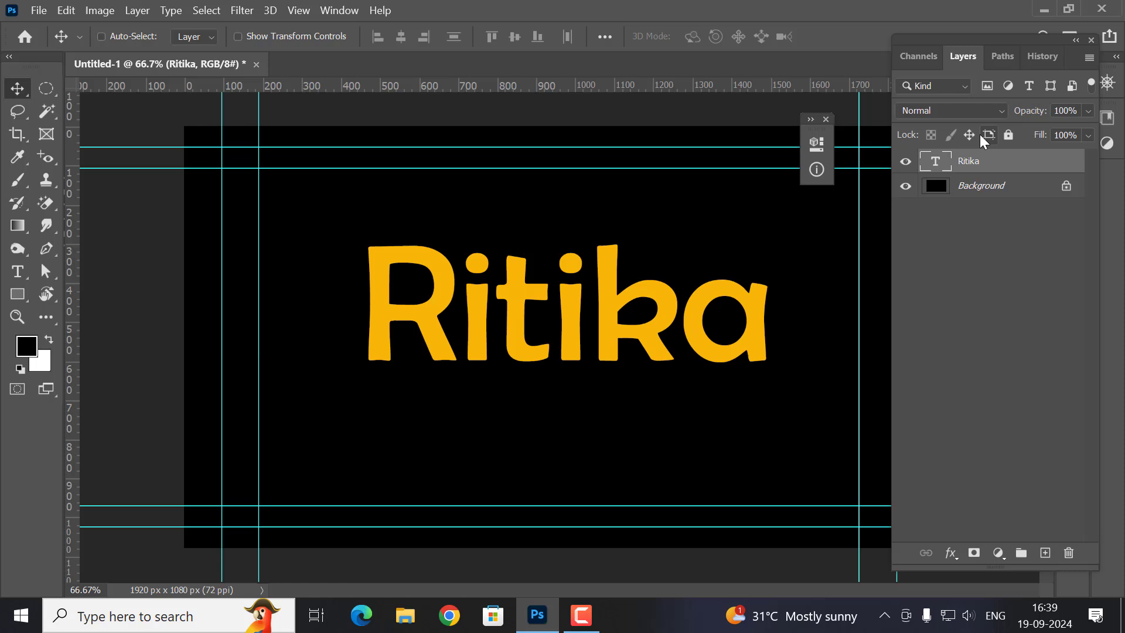
Shrink the name text to 324 pt and shift it slightly right and up
double_click(938, 166)
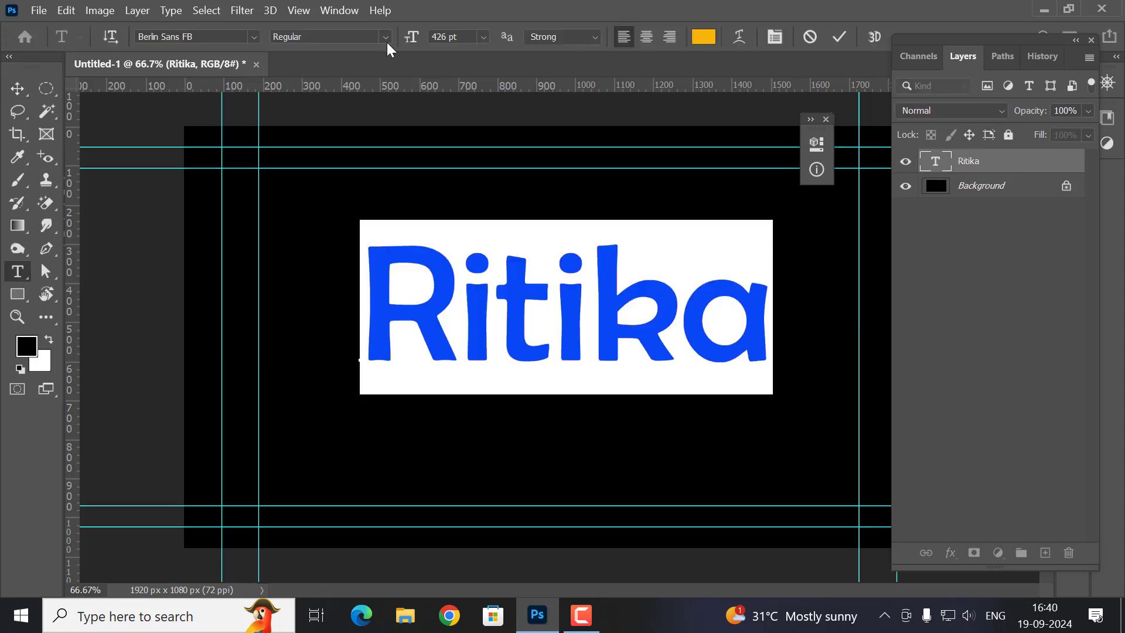
drag(397, 42, 328, 36)
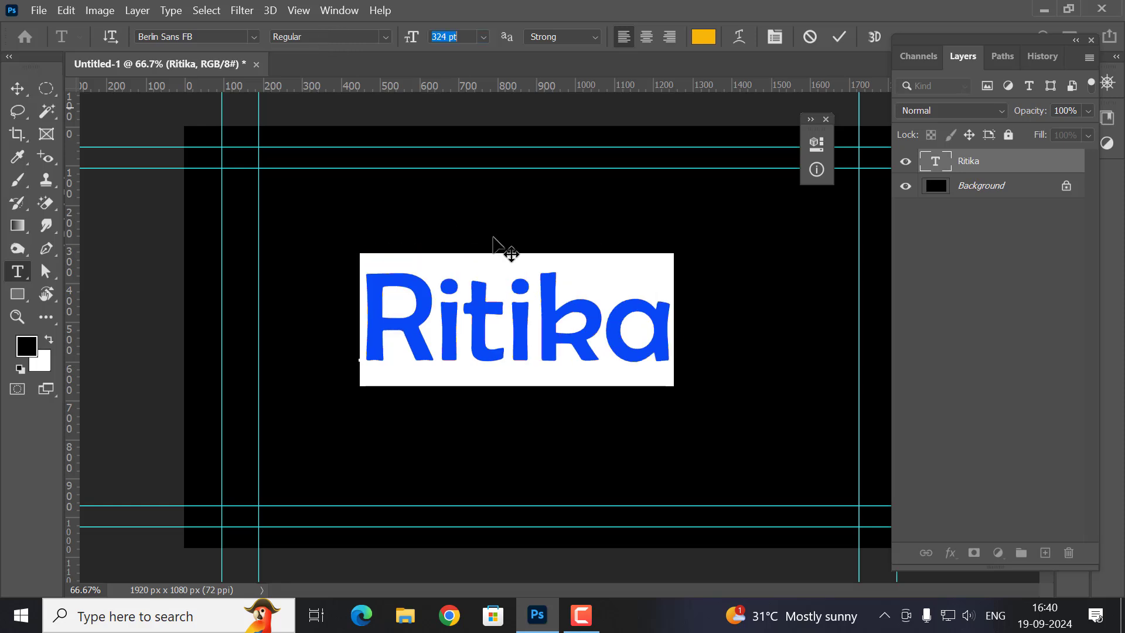
click(17, 88)
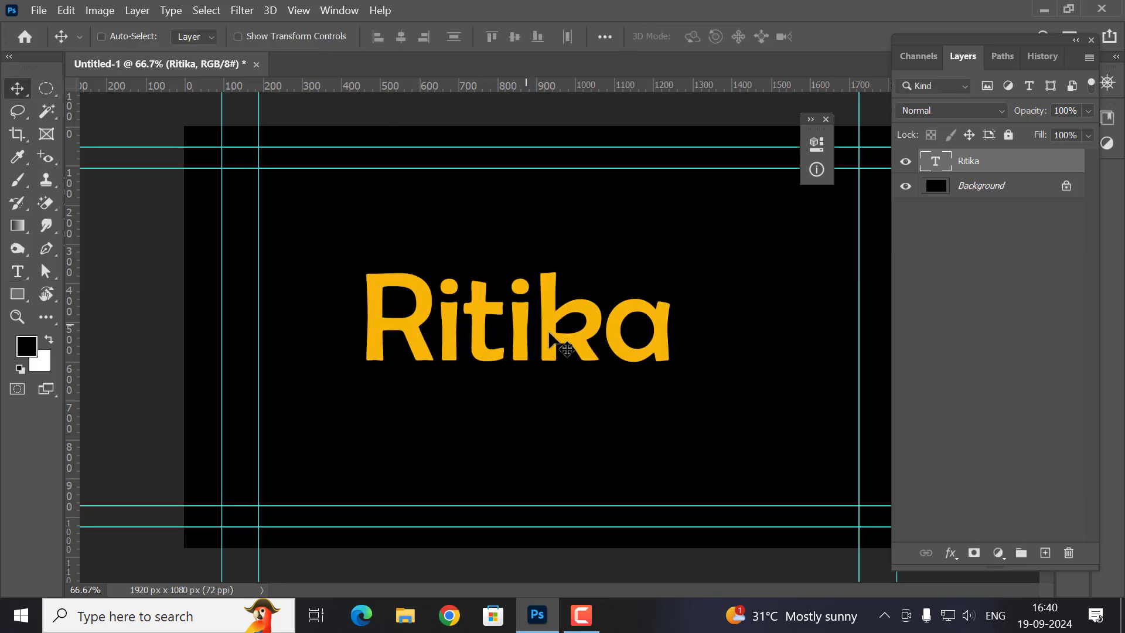
drag(539, 339, 561, 336)
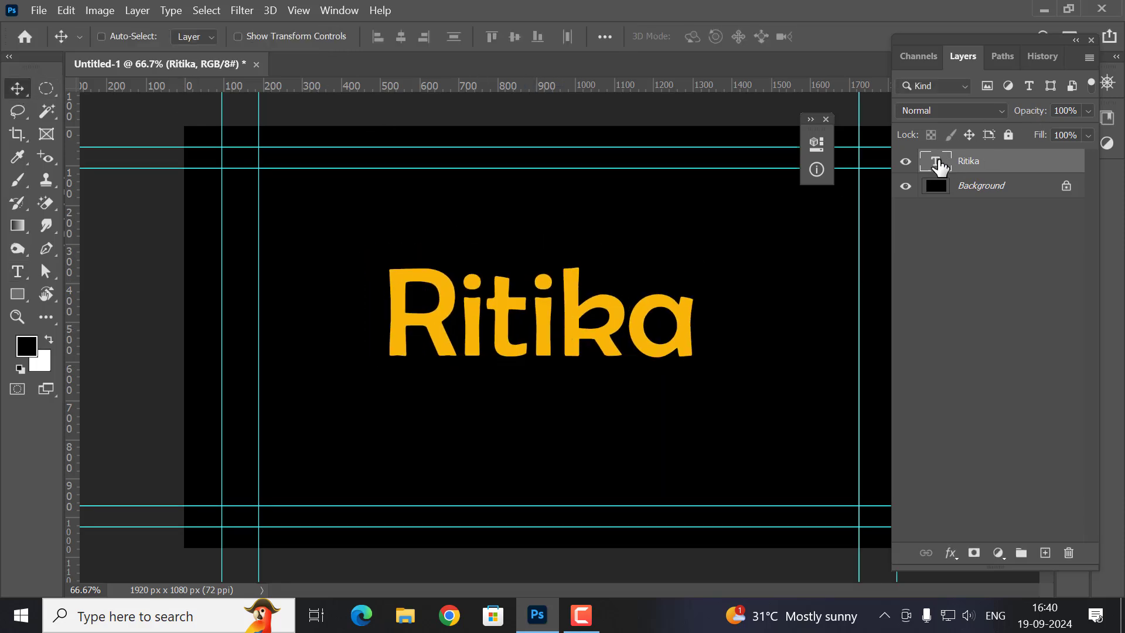
Keep Berlin Sans FB as the font, commit the text, and delete the name layer
double_click(936, 162)
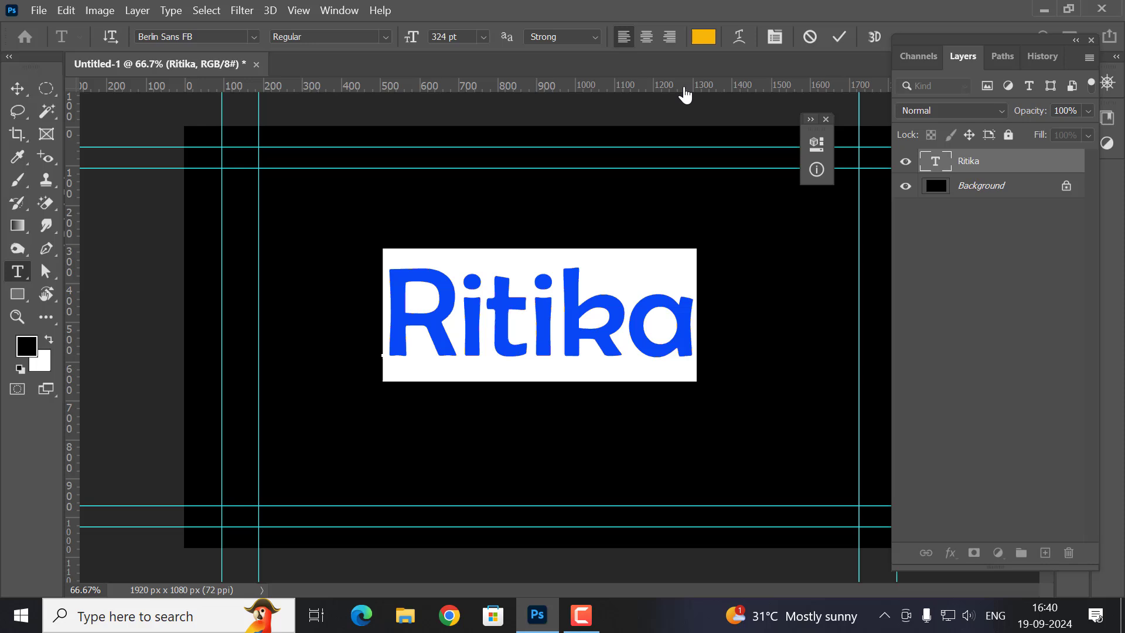
click(483, 37)
click(357, 36)
click(256, 35)
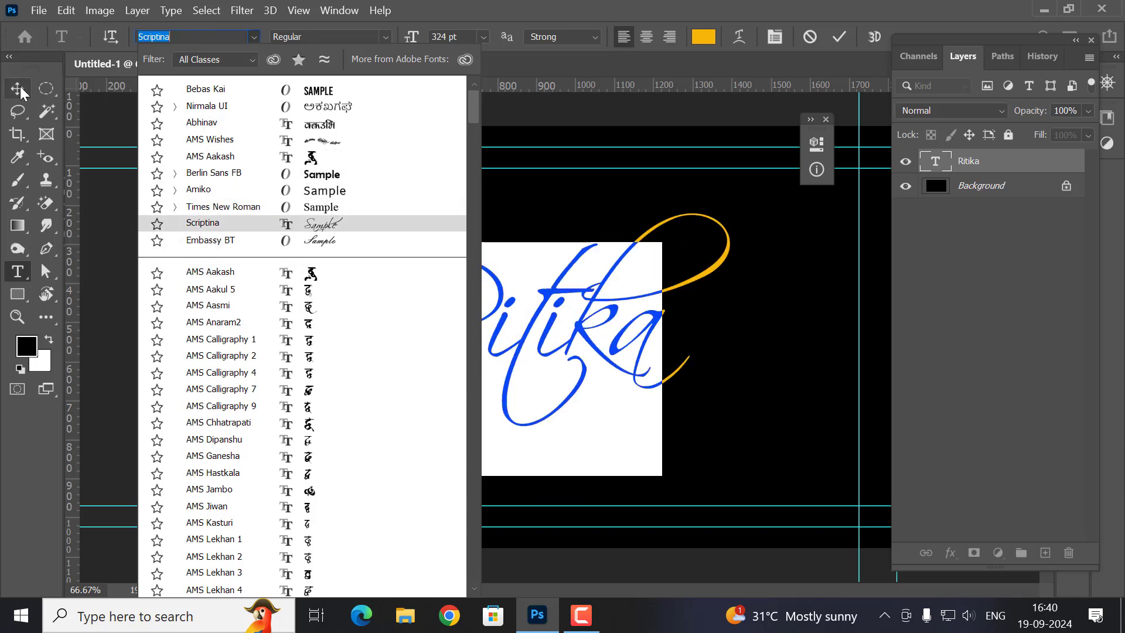
click(214, 172)
click(990, 166)
key(v)
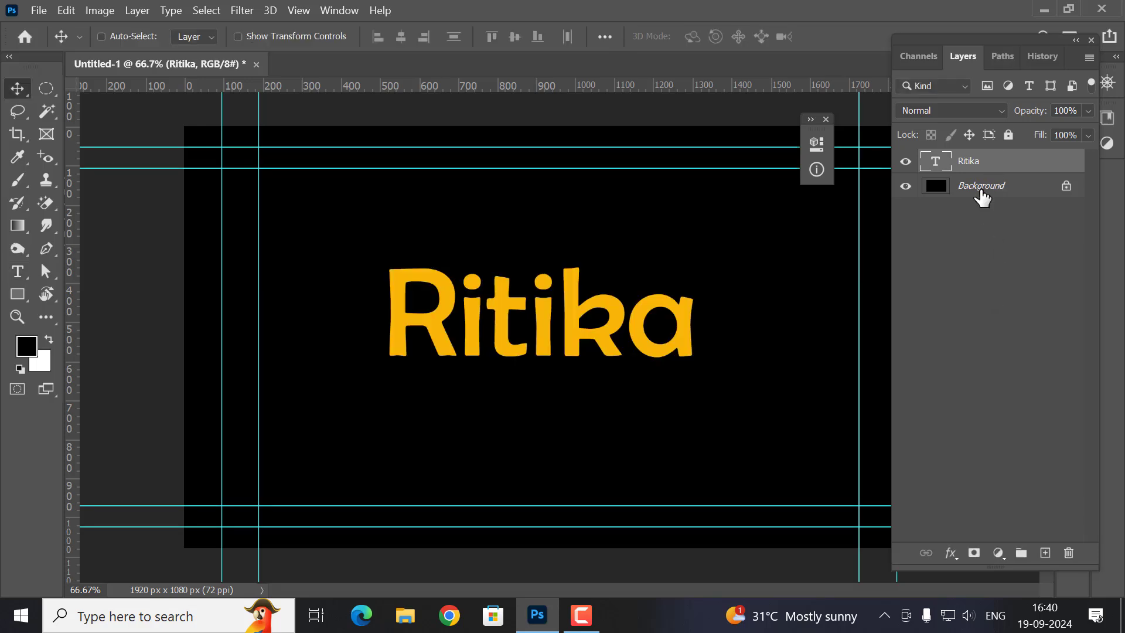
key(Delete)
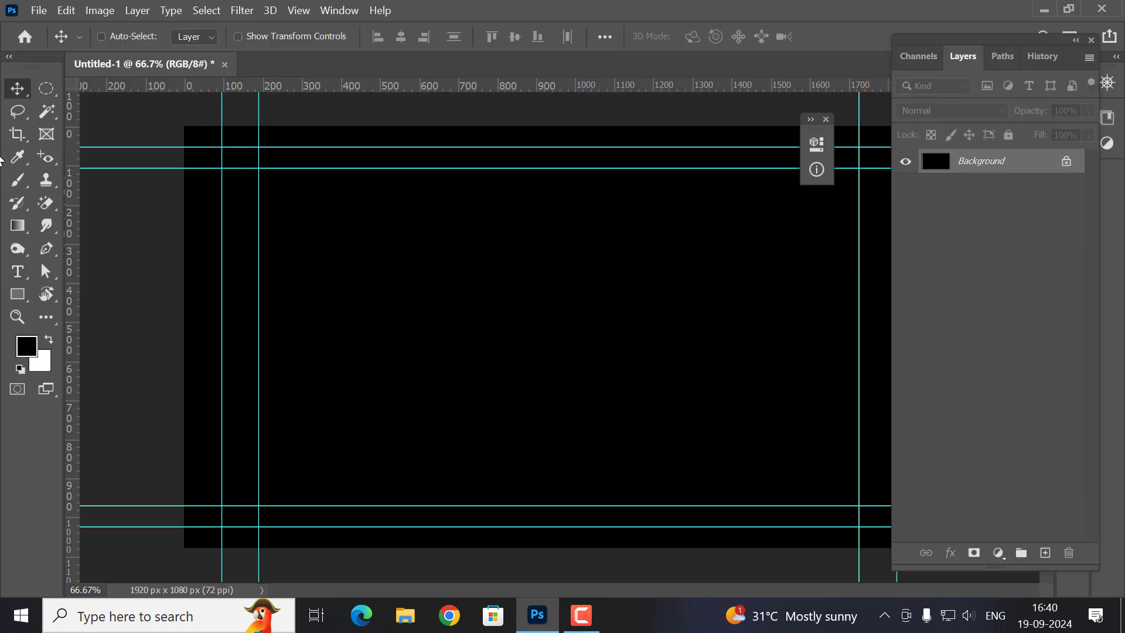
Add a text layer reading 'Diya' near the canvas centre
click(17, 272)
click(430, 303)
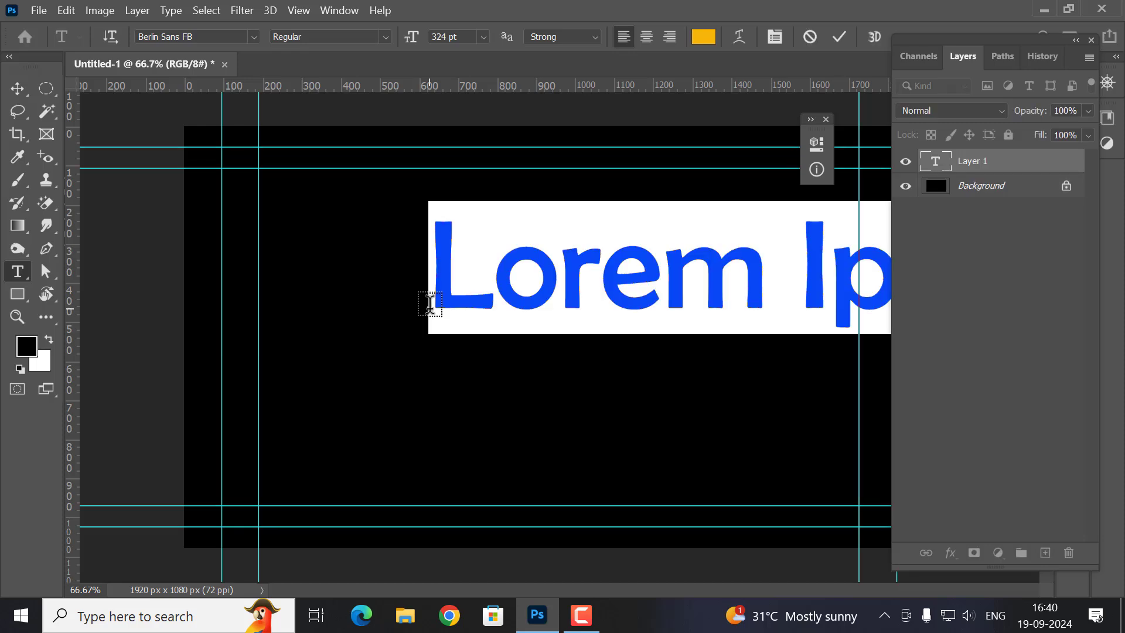
text(Diya)
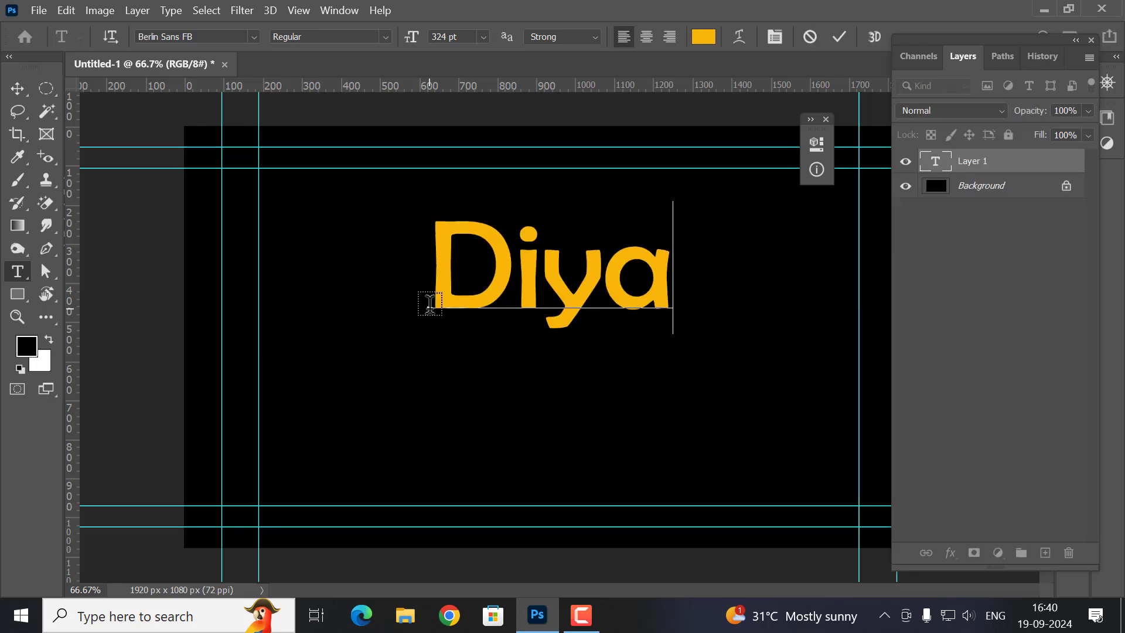
click(17, 88)
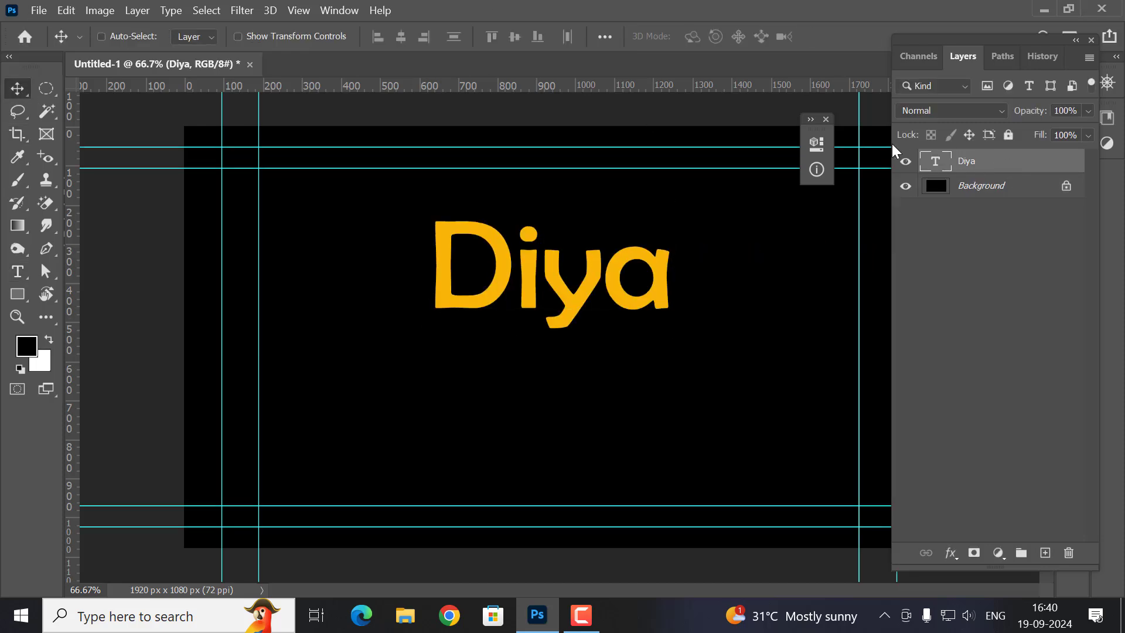
Change Diya's font to Embassy BT and move it toward the canvas centre
double_click(935, 161)
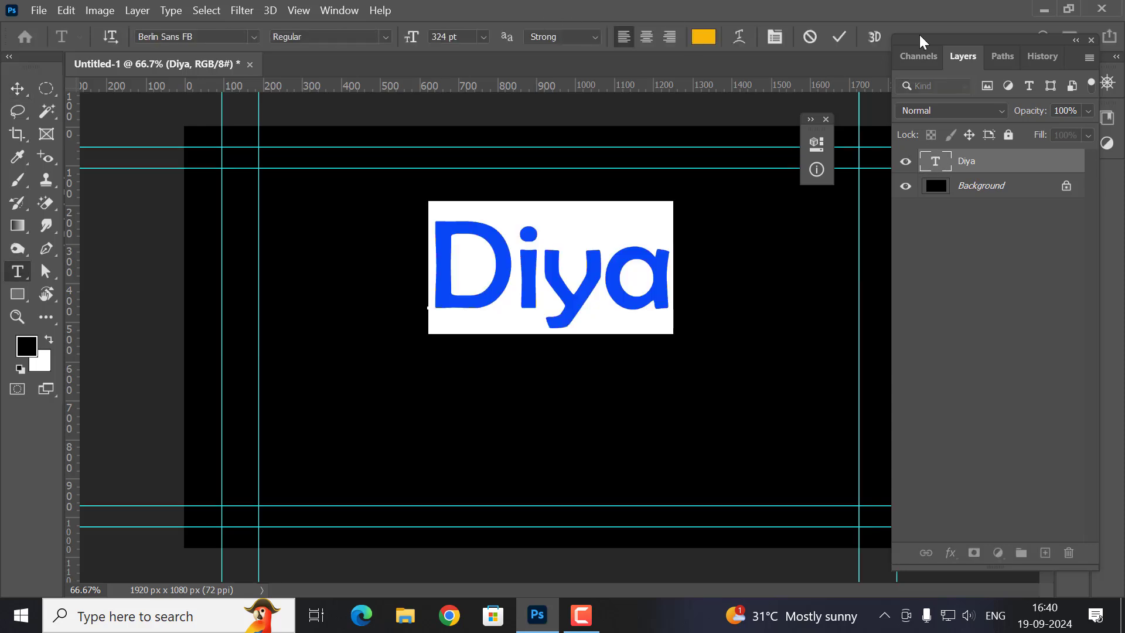
click(775, 38)
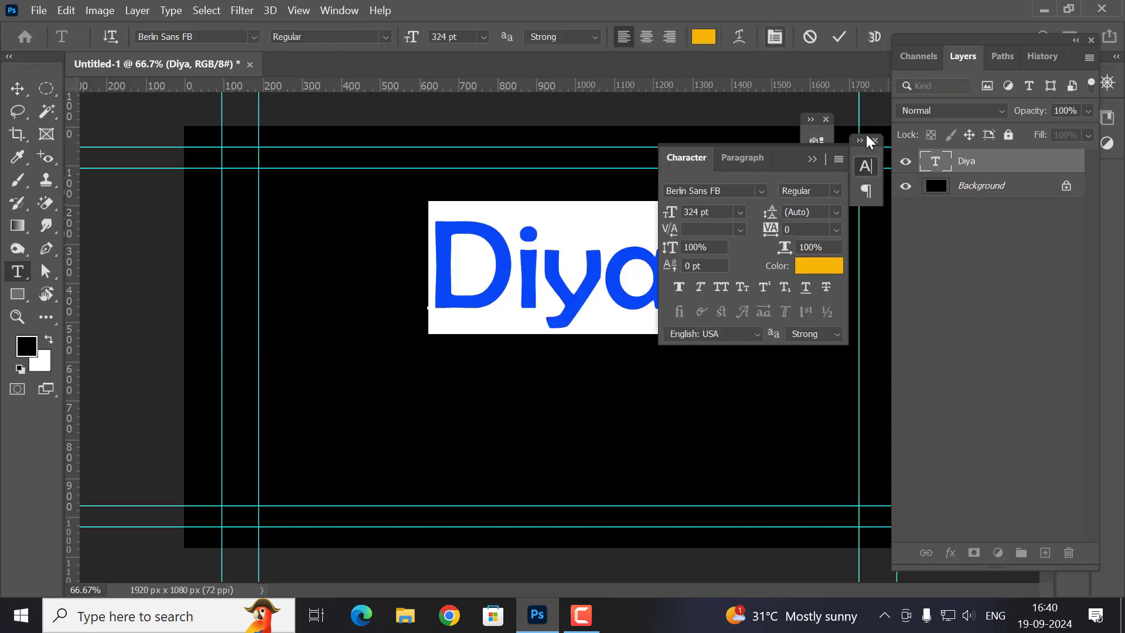
click(761, 192)
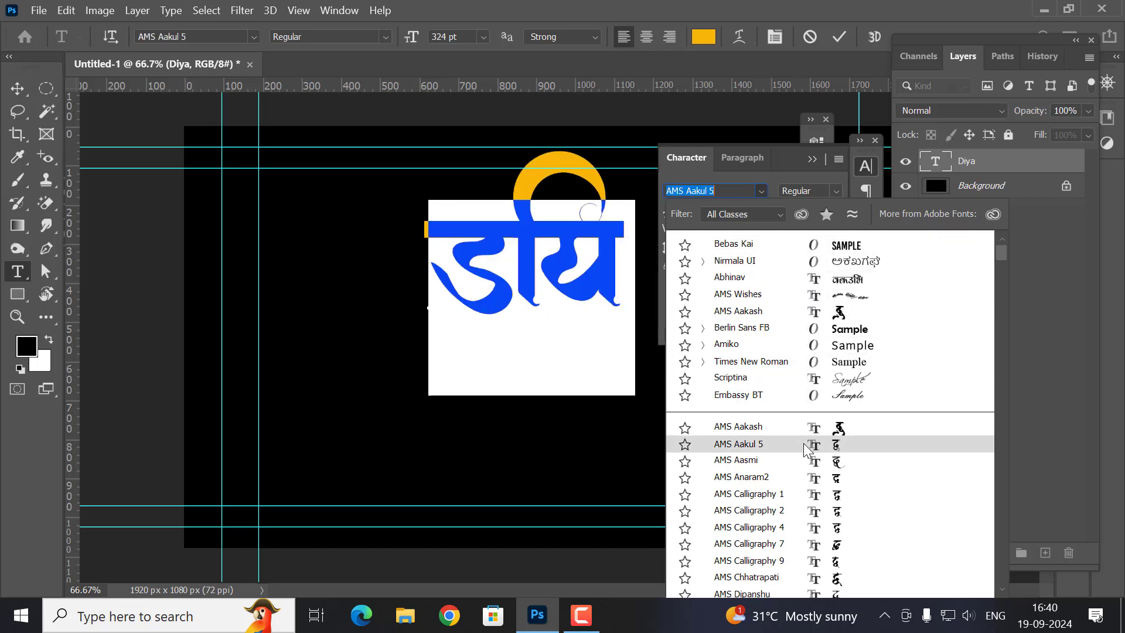
click(836, 395)
click(17, 88)
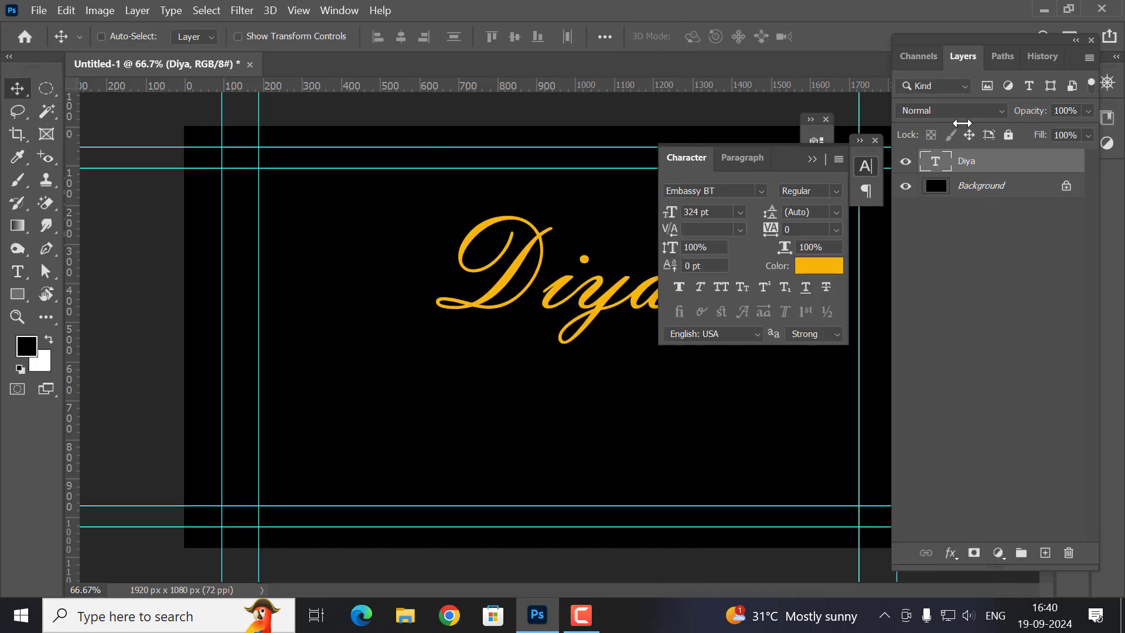
click(820, 161)
mouse_move(625, 305)
mouse_down()
mouse_move(583, 335)
mouse_move(597, 335)
mouse_up()
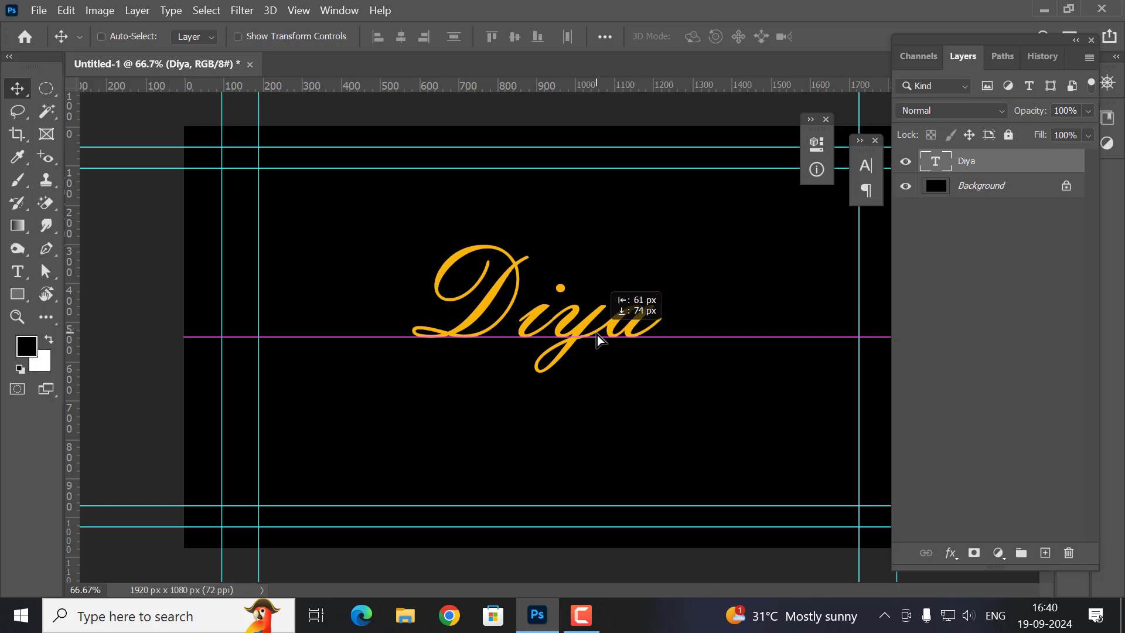
Duplicate the Diya layer with Ctrl+J and open Layer Style for Diya copy
double_click(938, 163)
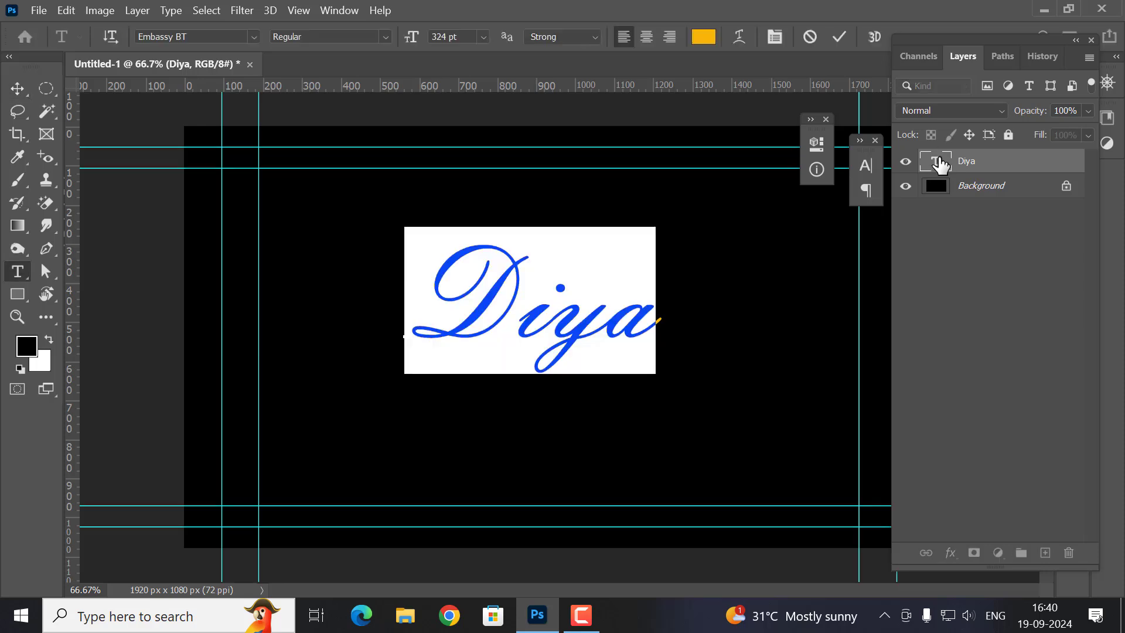
click(1019, 171)
key(ctrl+j)
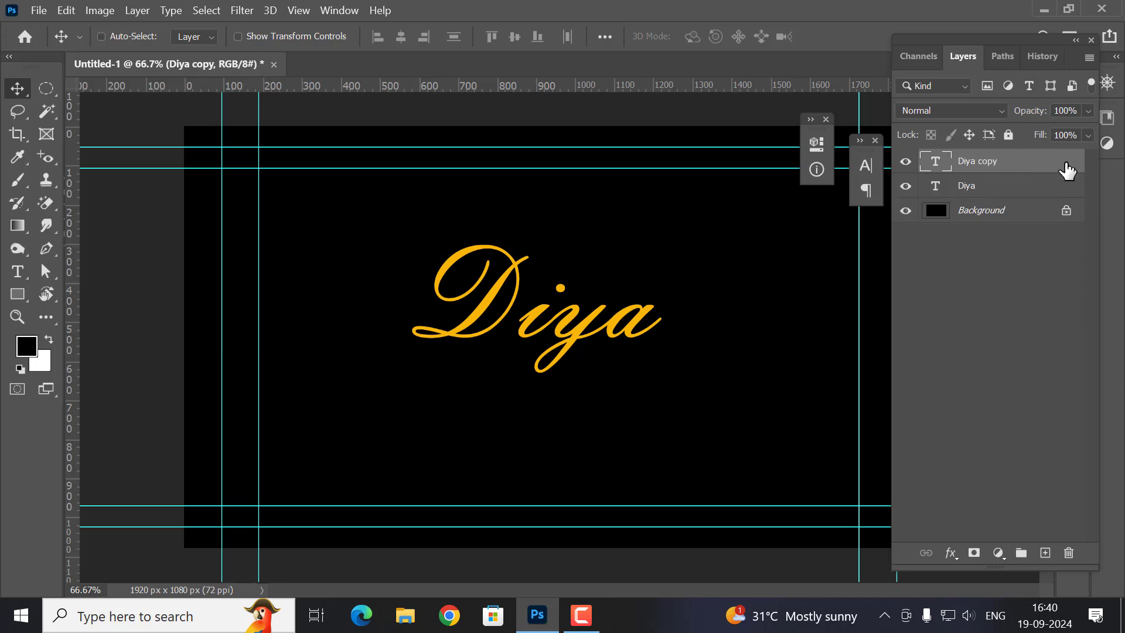
double_click(1070, 171)
Add a 5 px outside stroke to Diya copy with a red-to-blue gradient fill
drag(598, 175, 825, 72)
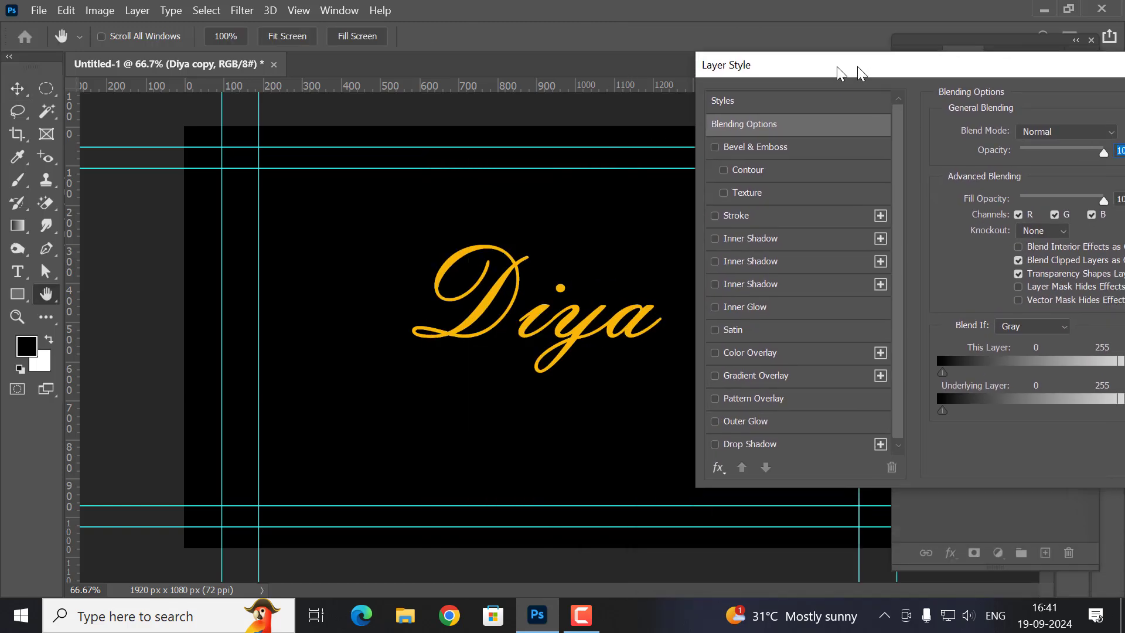
click(698, 217)
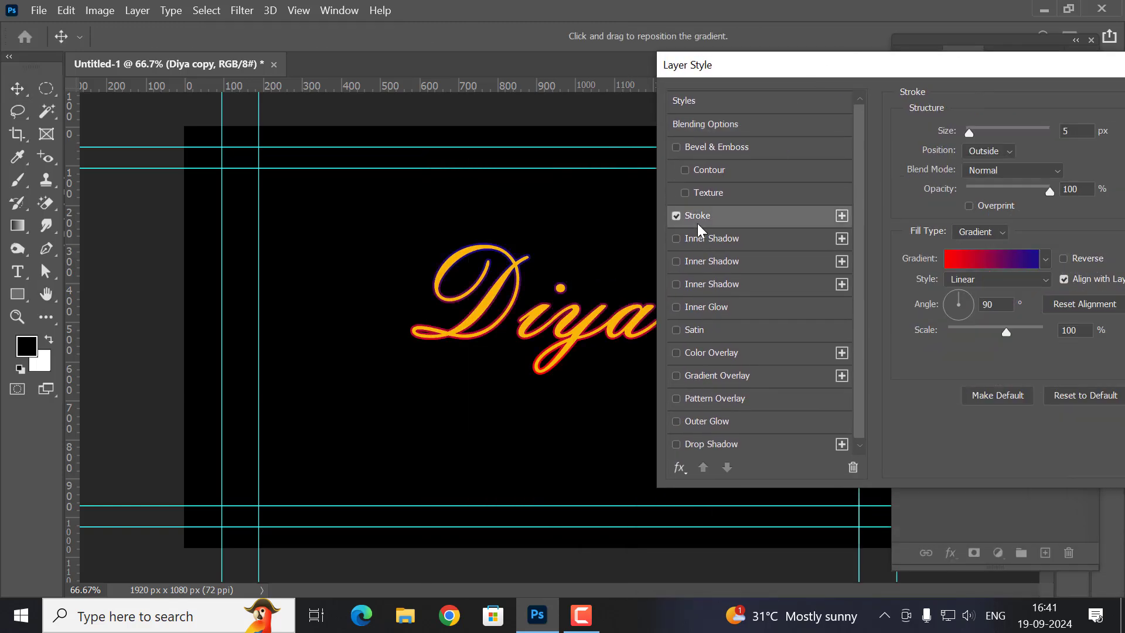
click(980, 233)
click(982, 260)
click(959, 259)
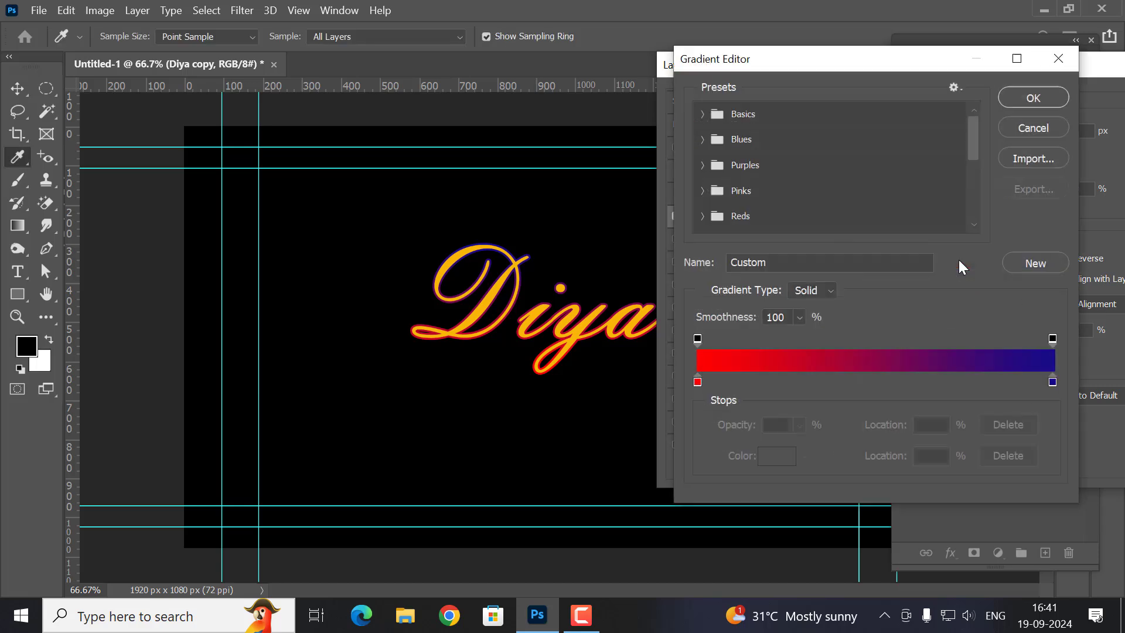
click(698, 382)
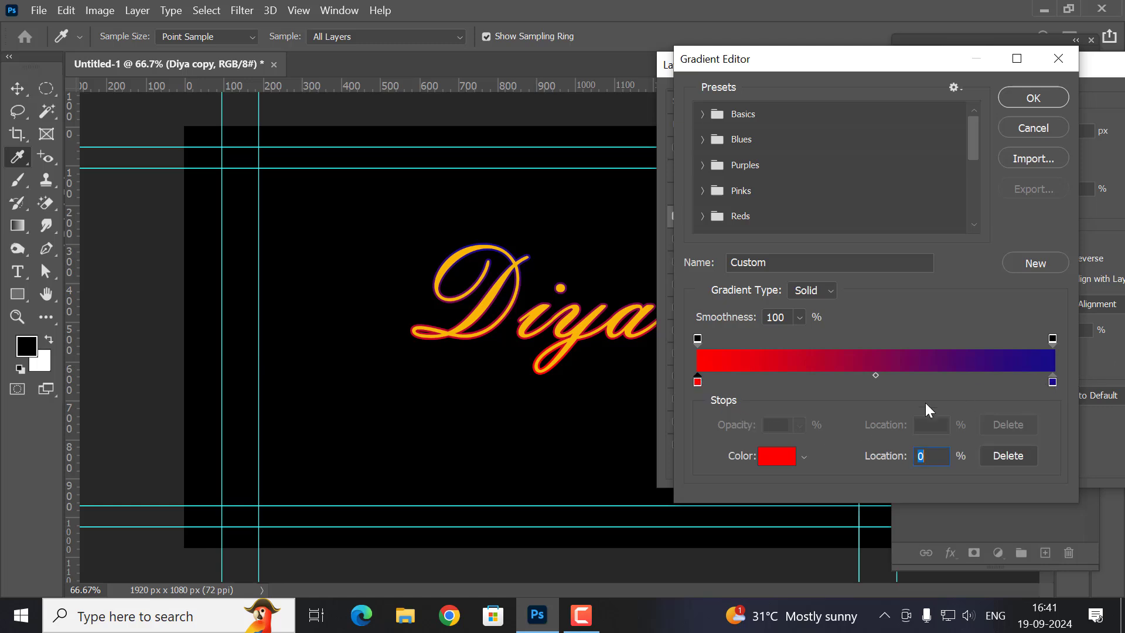
click(764, 460)
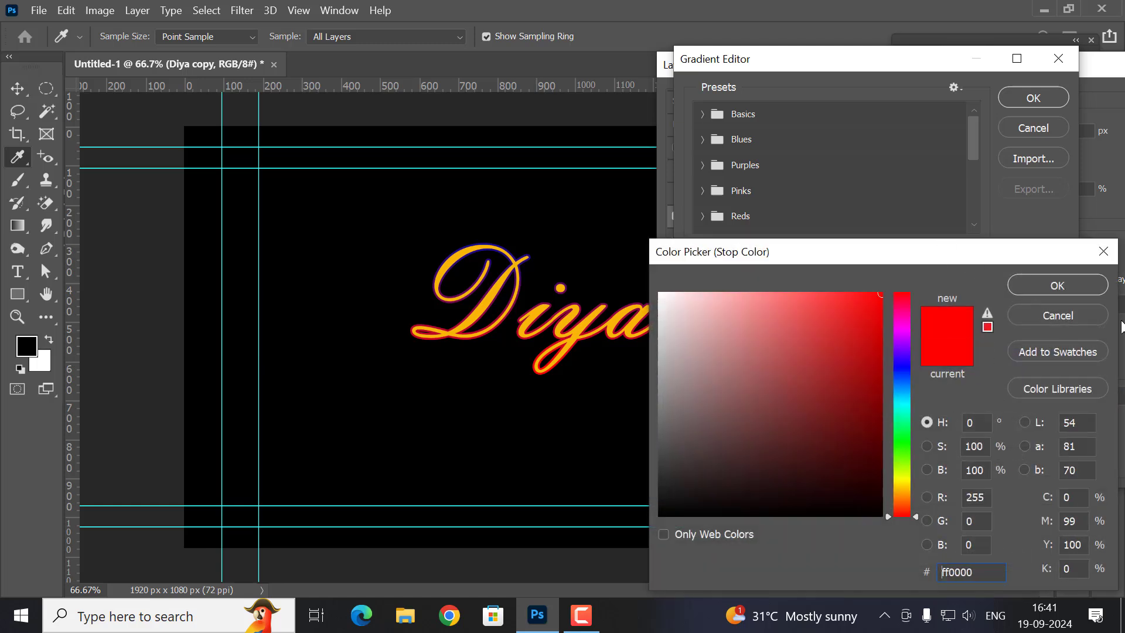
click(1065, 281)
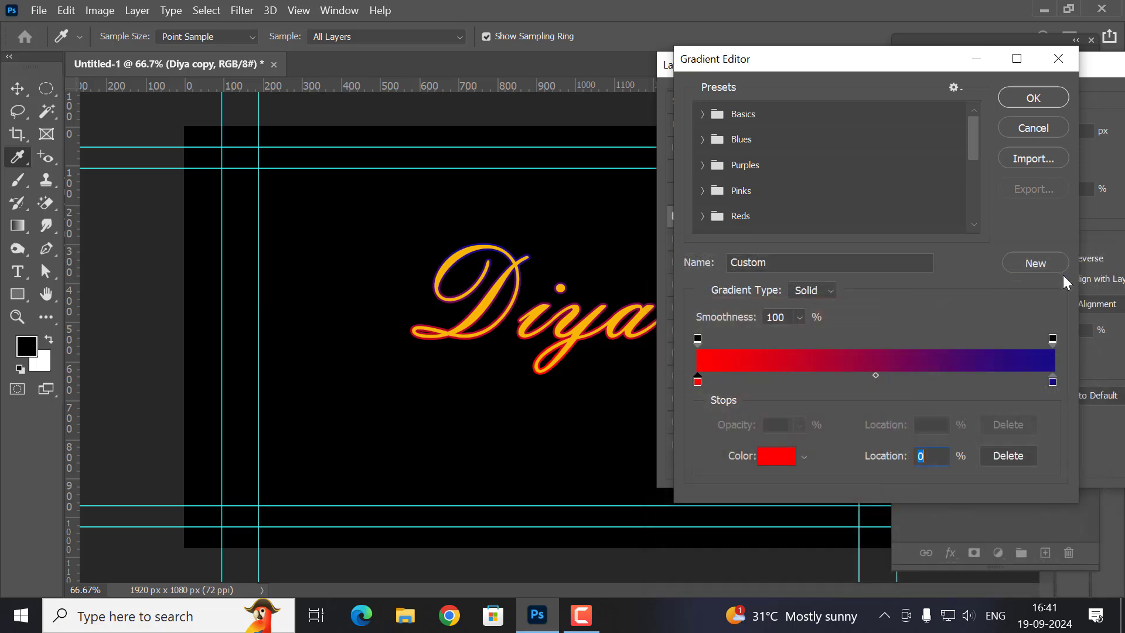
click(1035, 99)
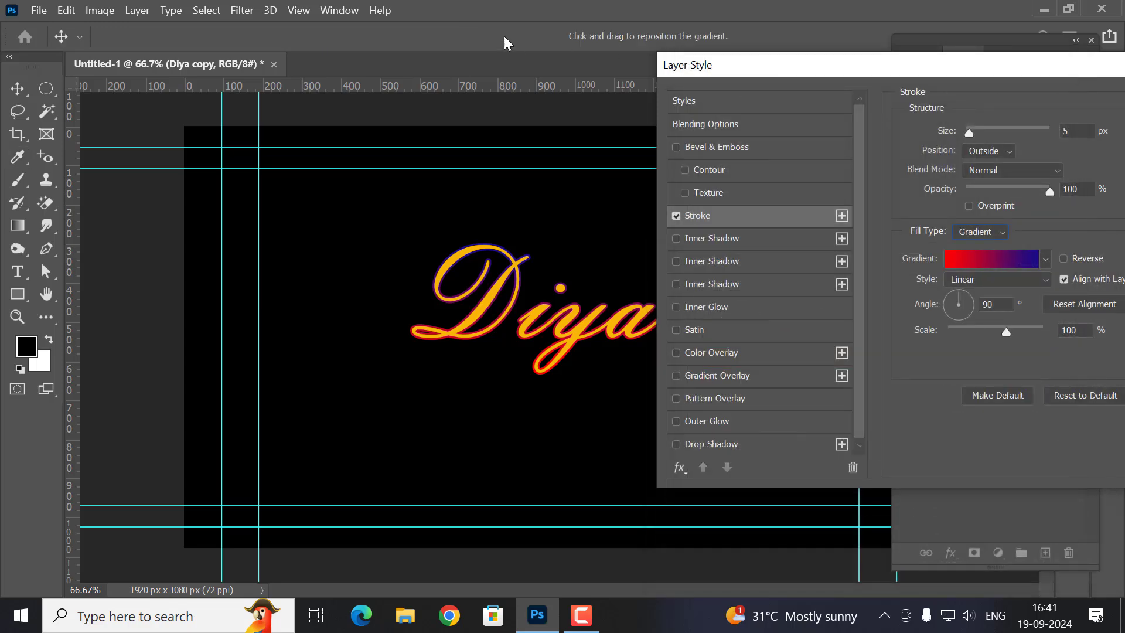
mouse_move(969, 132)
mouse_down()
mouse_move(1007, 124)
mouse_move(969, 131)
mouse_up()
drag(993, 72, 621, 123)
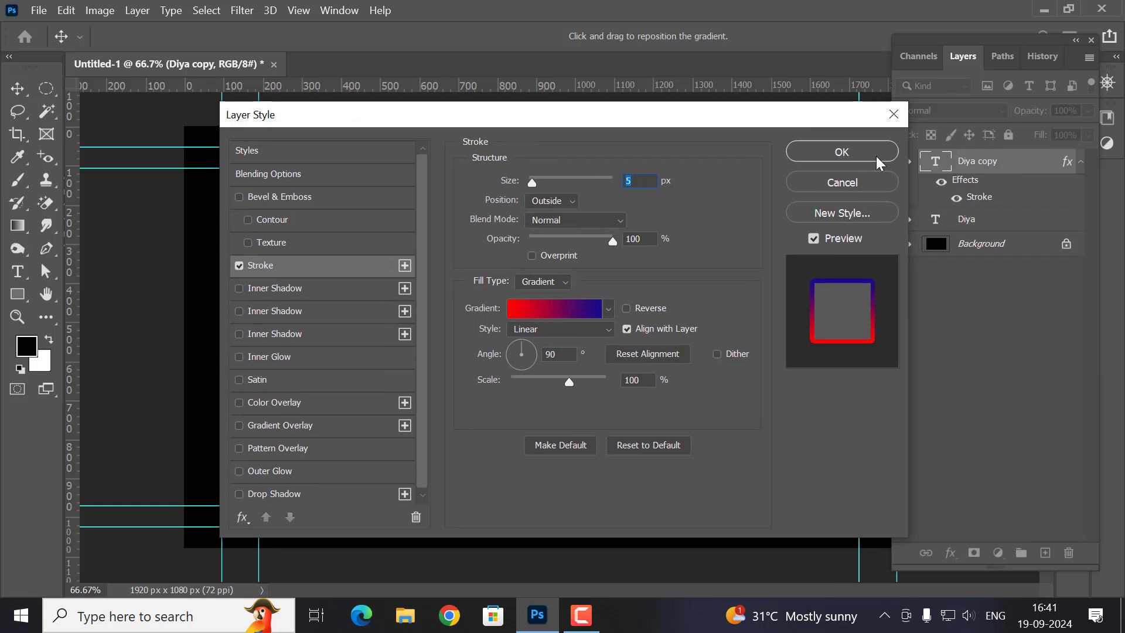
click(879, 153)
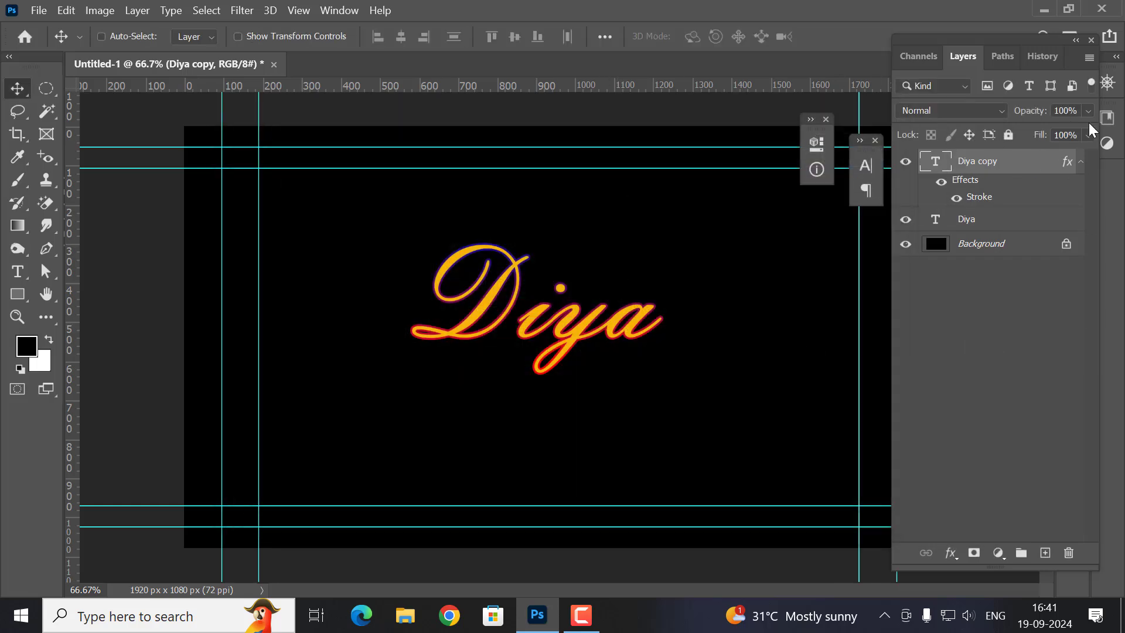
Set Diya copy's fill to 0% and hide the original Diya layer
click(1089, 136)
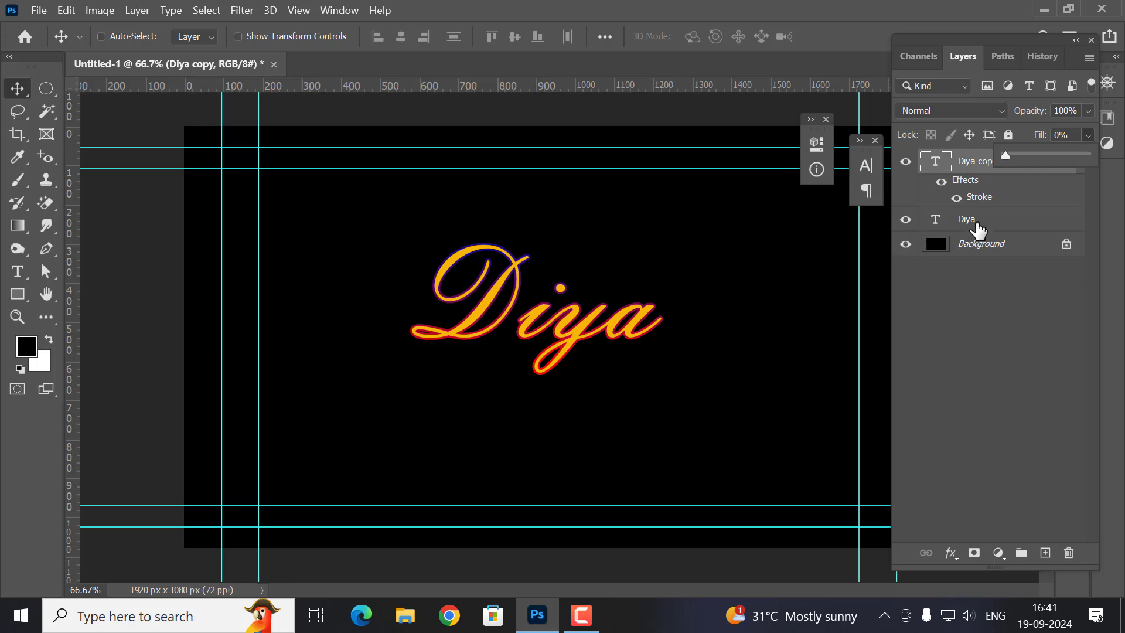
click(973, 222)
click(906, 220)
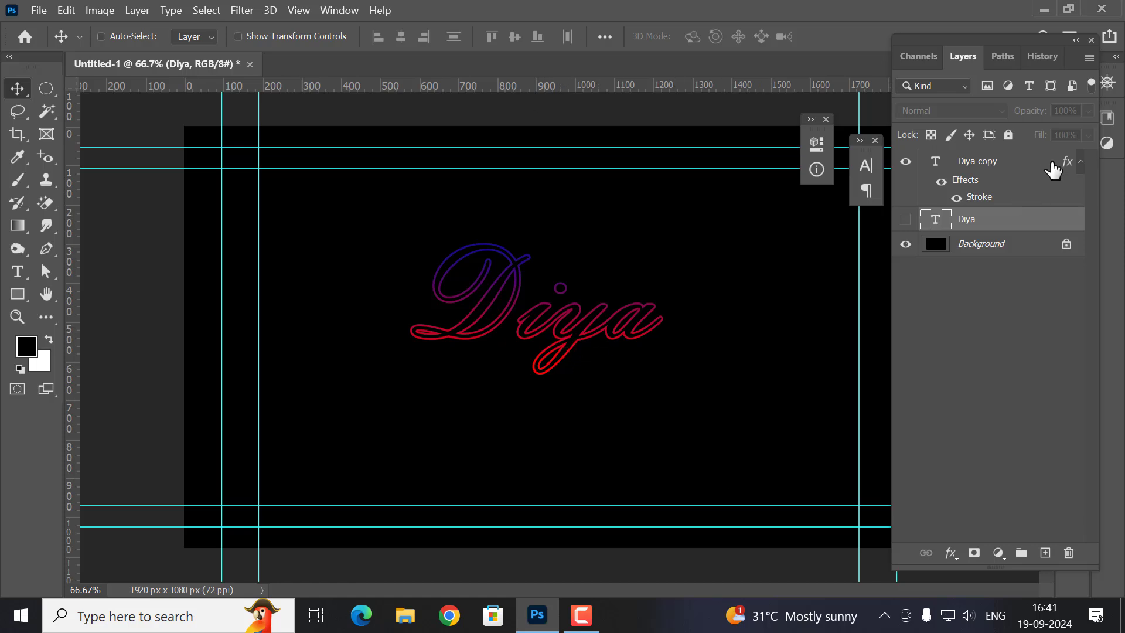
click(1002, 168)
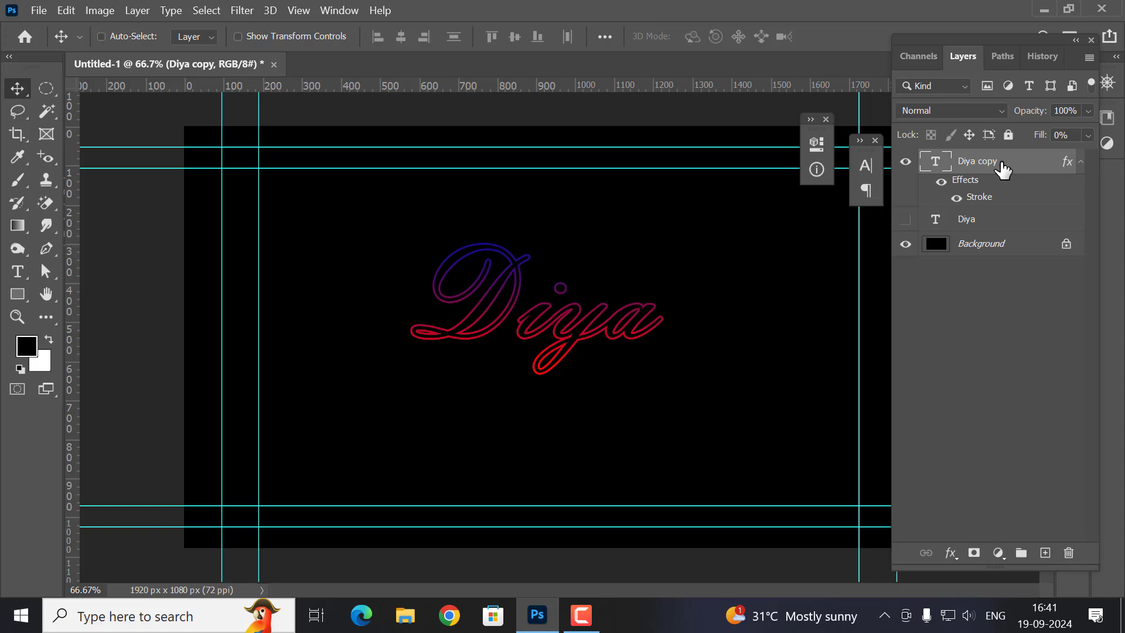
Enable Outer Glow on Diya copy, tightening it to spread 21 and size 16
double_click(1045, 170)
mouse_move(422, 119)
mouse_down()
mouse_move(835, 148)
mouse_move(896, 66)
mouse_up()
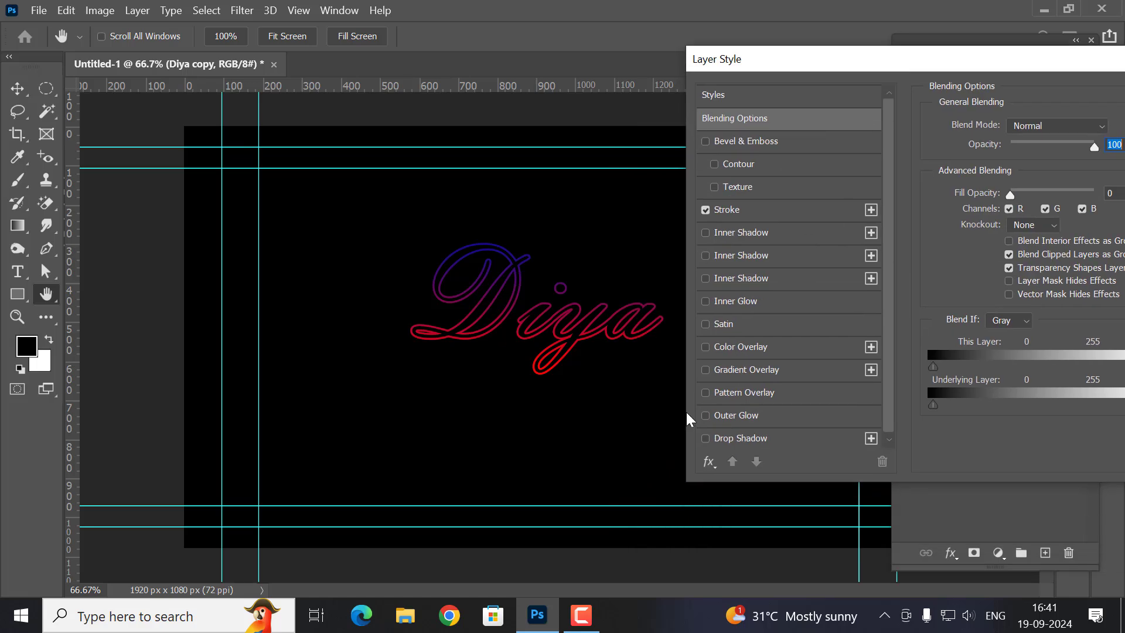
click(744, 420)
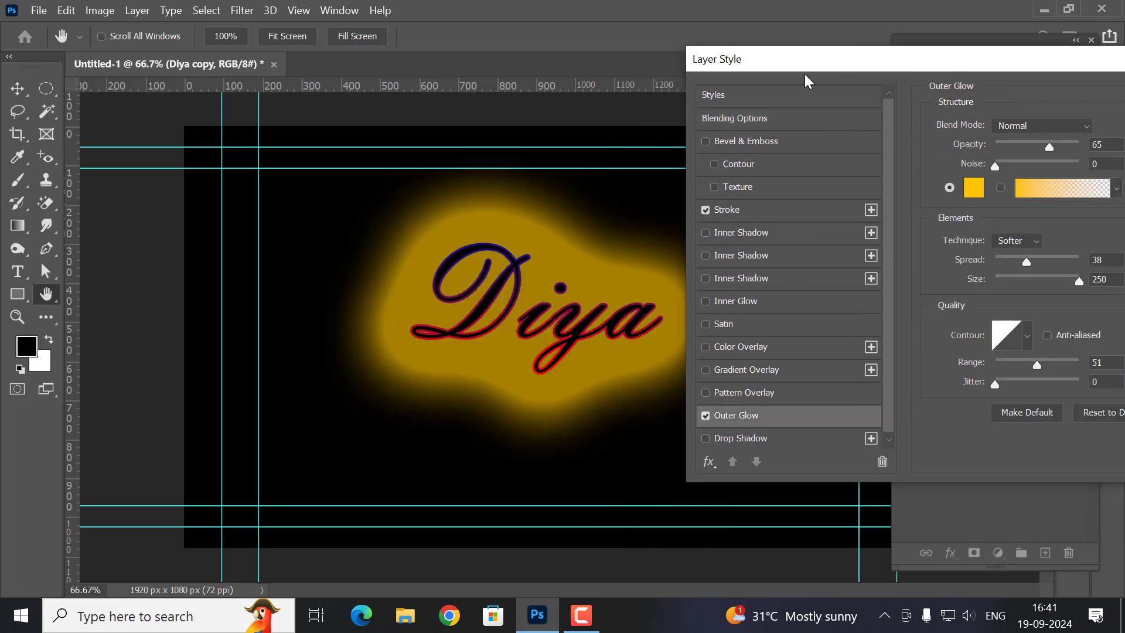
click(975, 189)
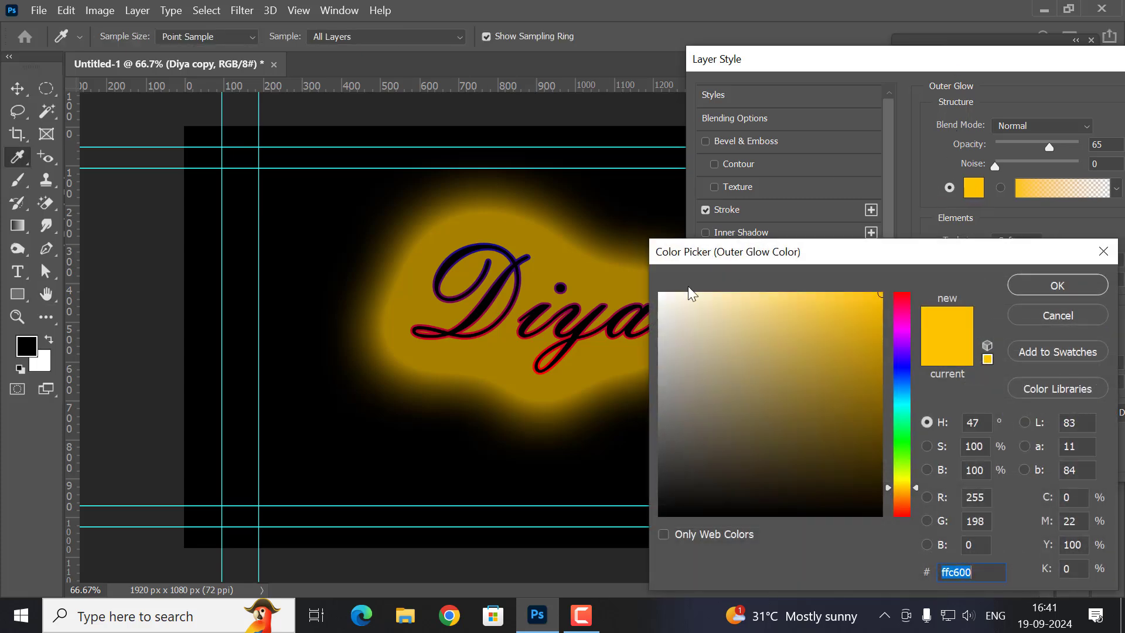
drag(903, 296, 338, 7)
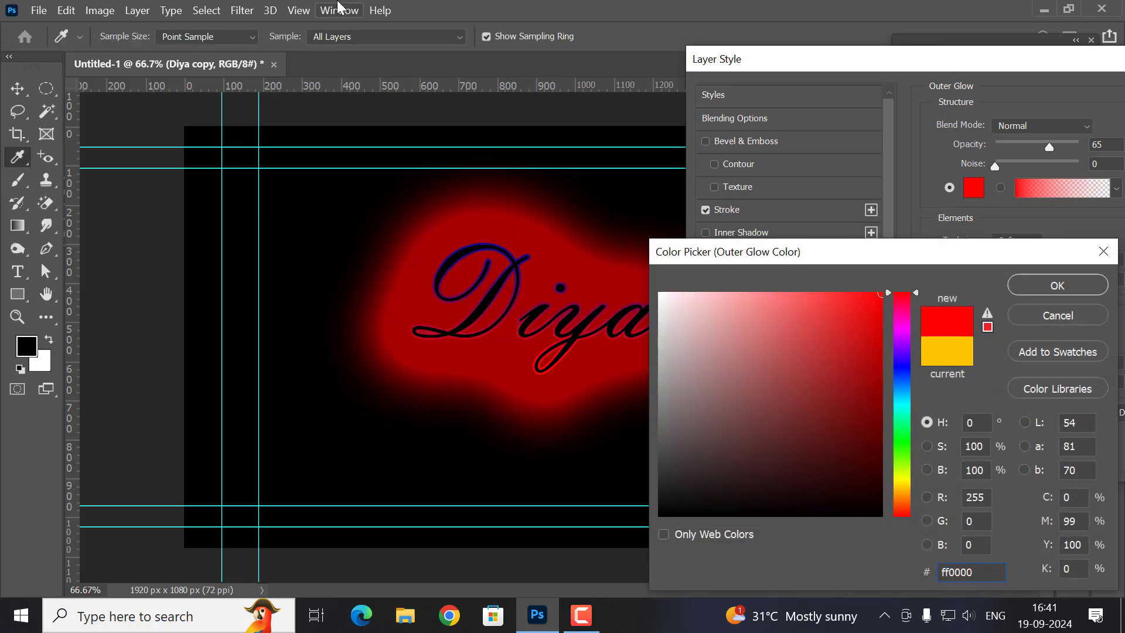
click(1058, 287)
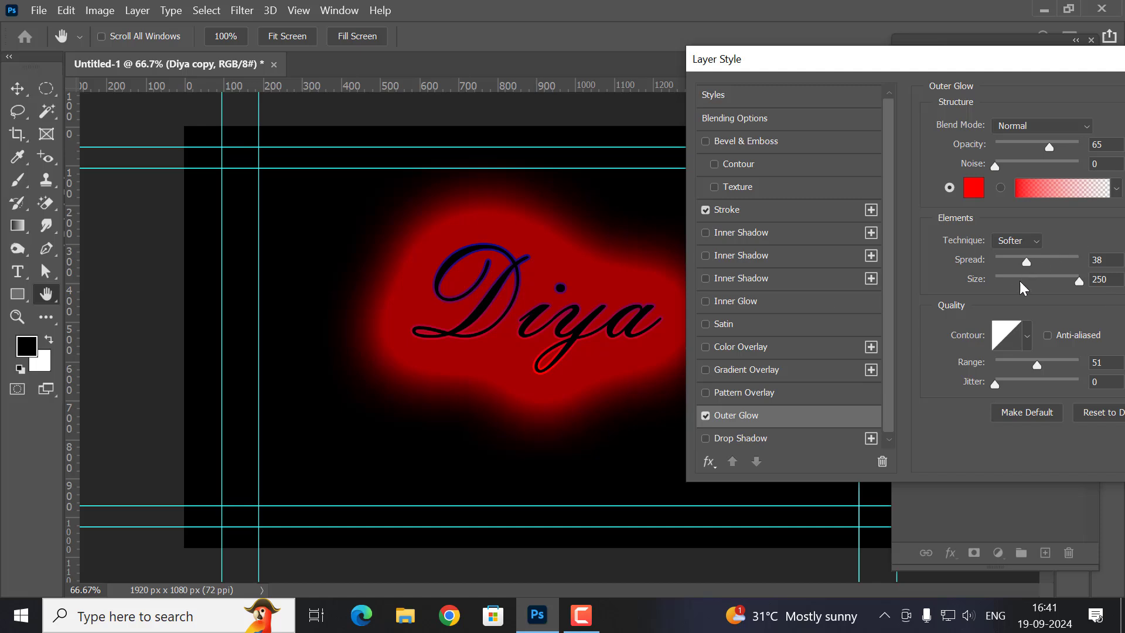
click(1018, 285)
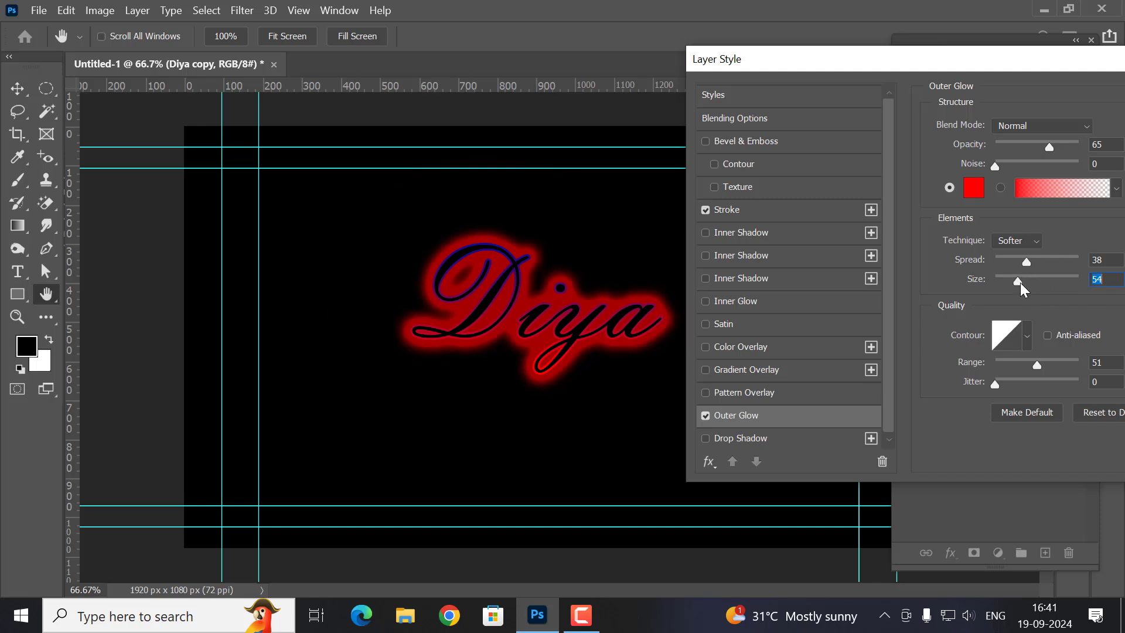
mouse_move(1021, 283)
mouse_down()
mouse_move(1004, 283)
mouse_move(1014, 252)
mouse_move(1006, 276)
mouse_up()
click(1015, 279)
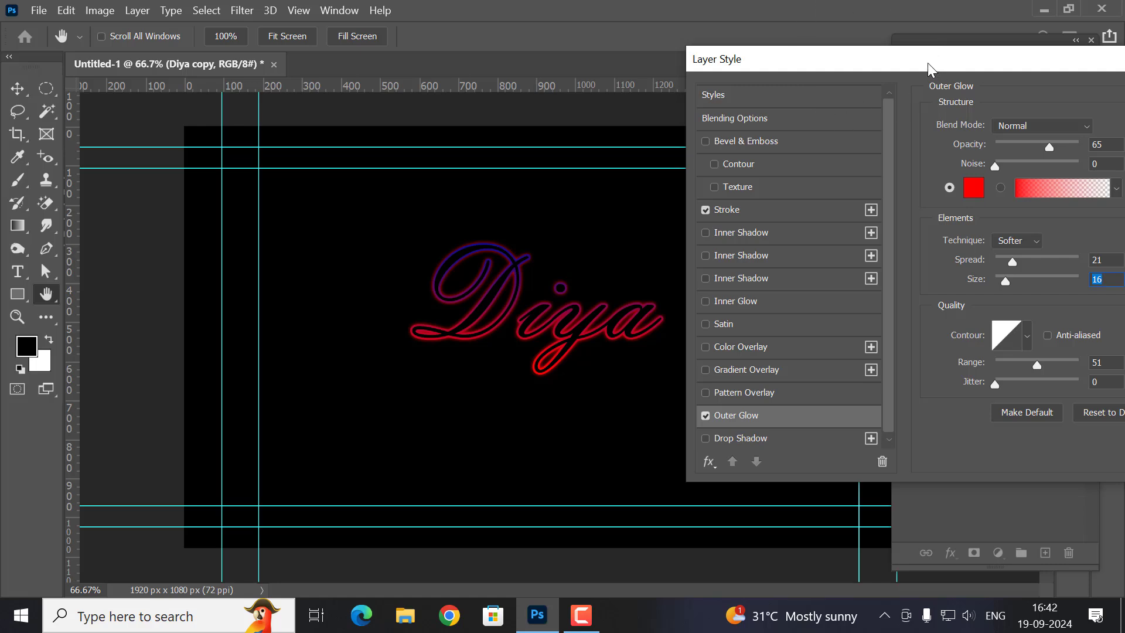
drag(931, 63, 899, 37)
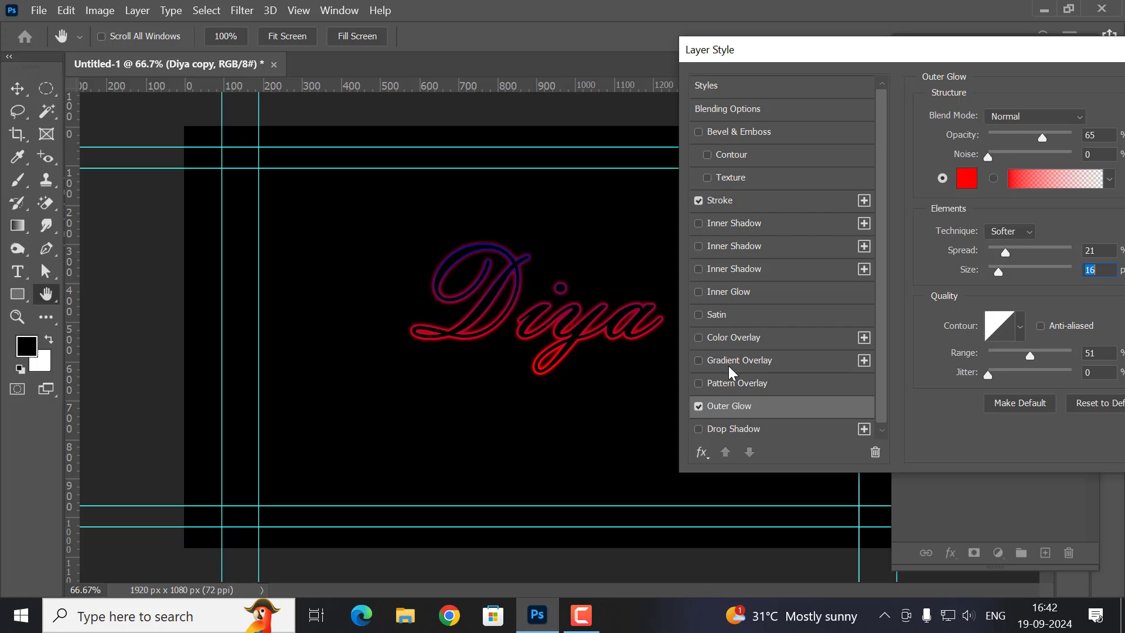
Recolour the outer glow to blue 2a00ff
click(967, 178)
click(904, 361)
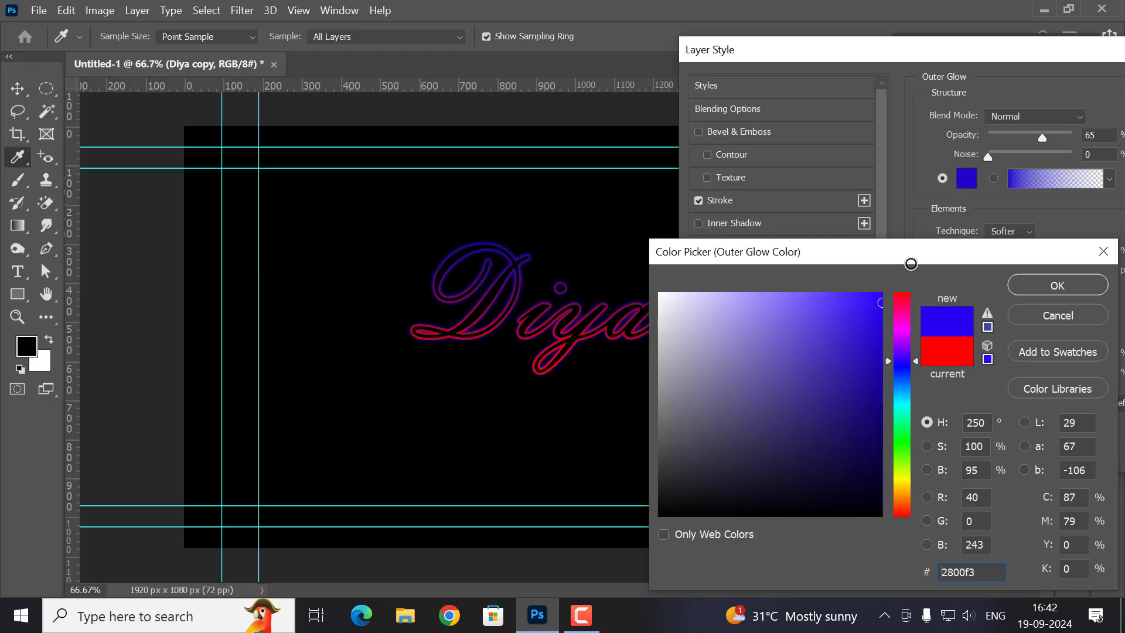
click(1067, 287)
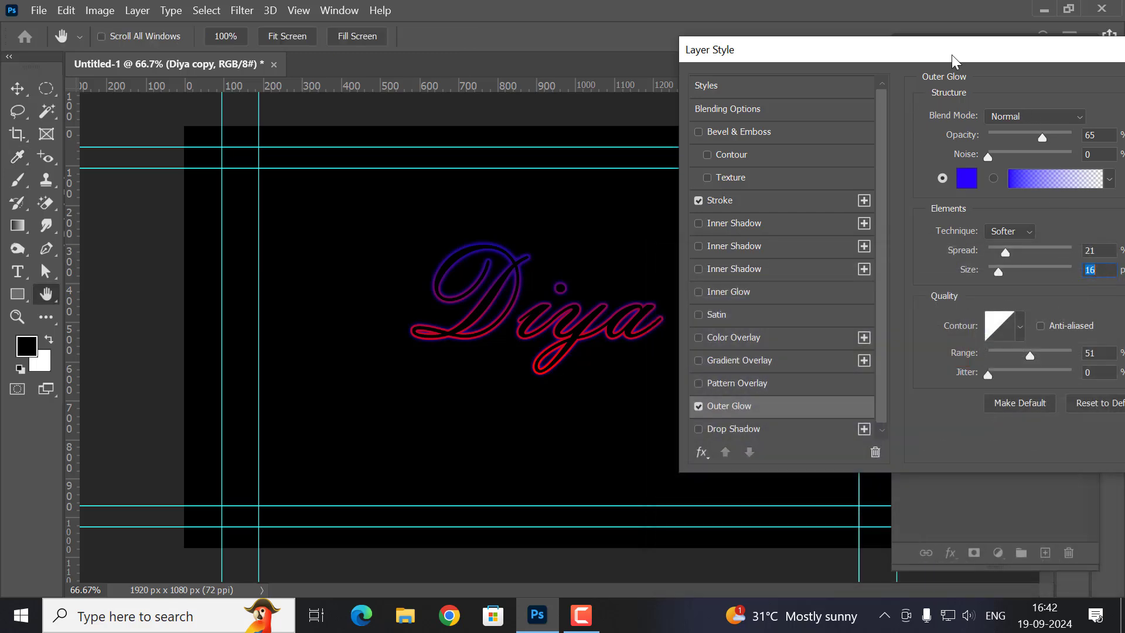
mouse_move(951, 54)
mouse_down()
mouse_move(976, 80)
mouse_move(993, 77)
mouse_up()
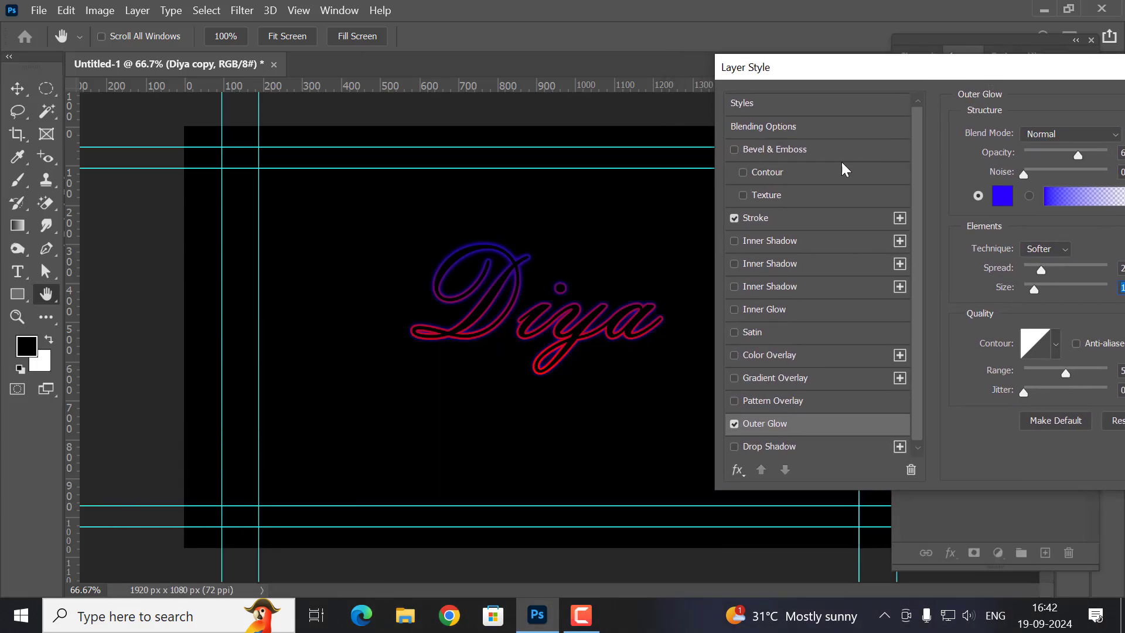
Add Bevel & Emboss and, after testing each style, keep Outer Bevel
click(776, 156)
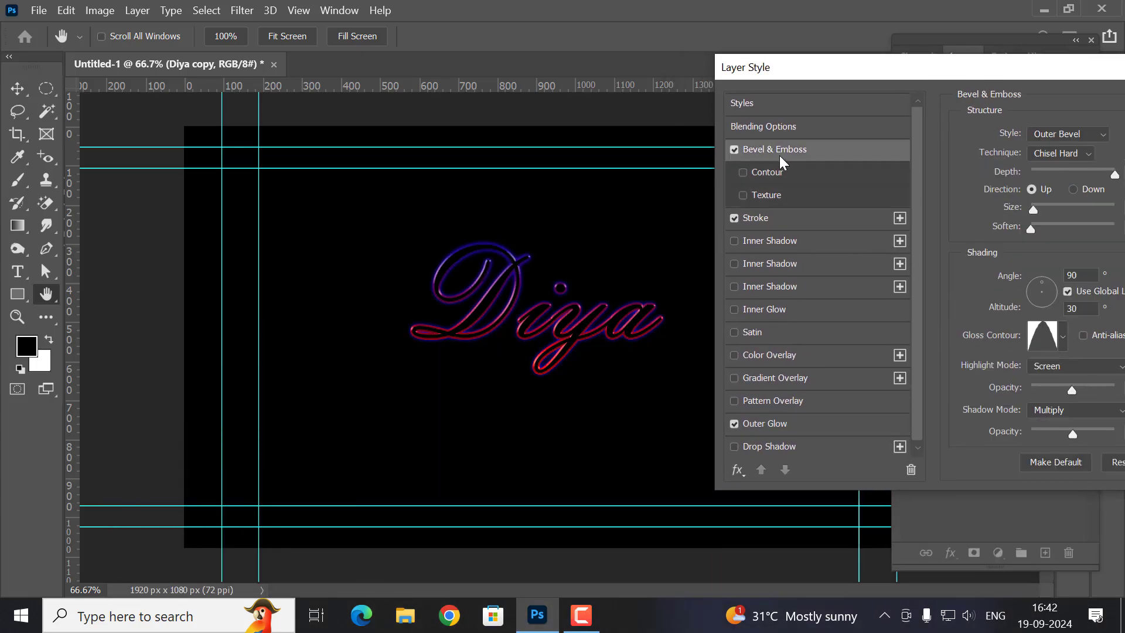
drag(929, 71, 887, 74)
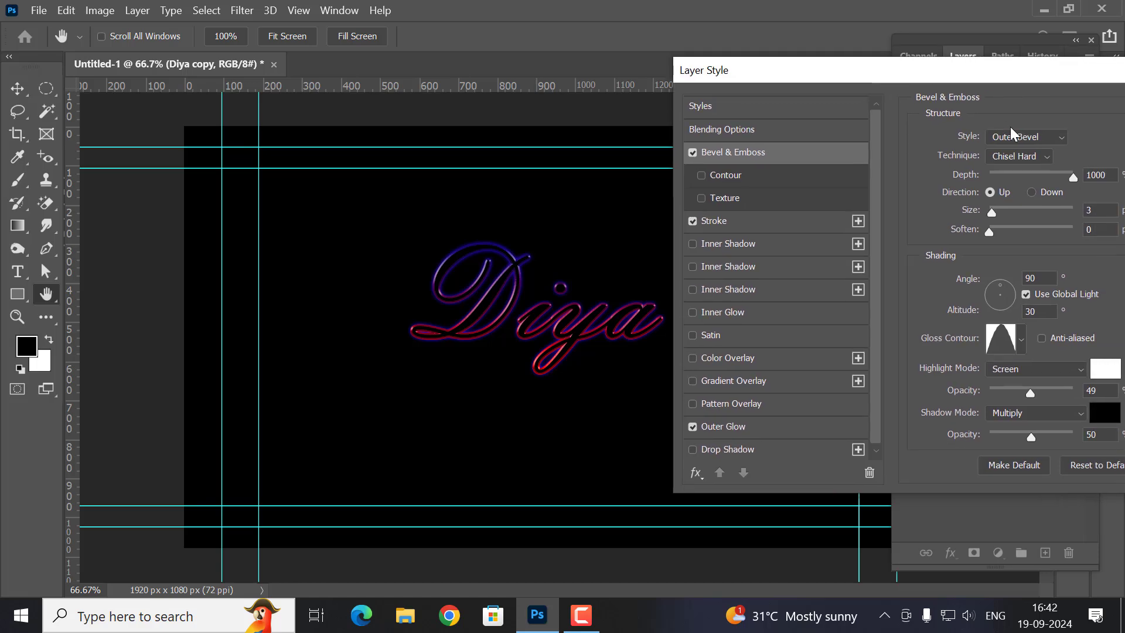
click(1023, 137)
click(1021, 150)
click(1006, 141)
click(1011, 166)
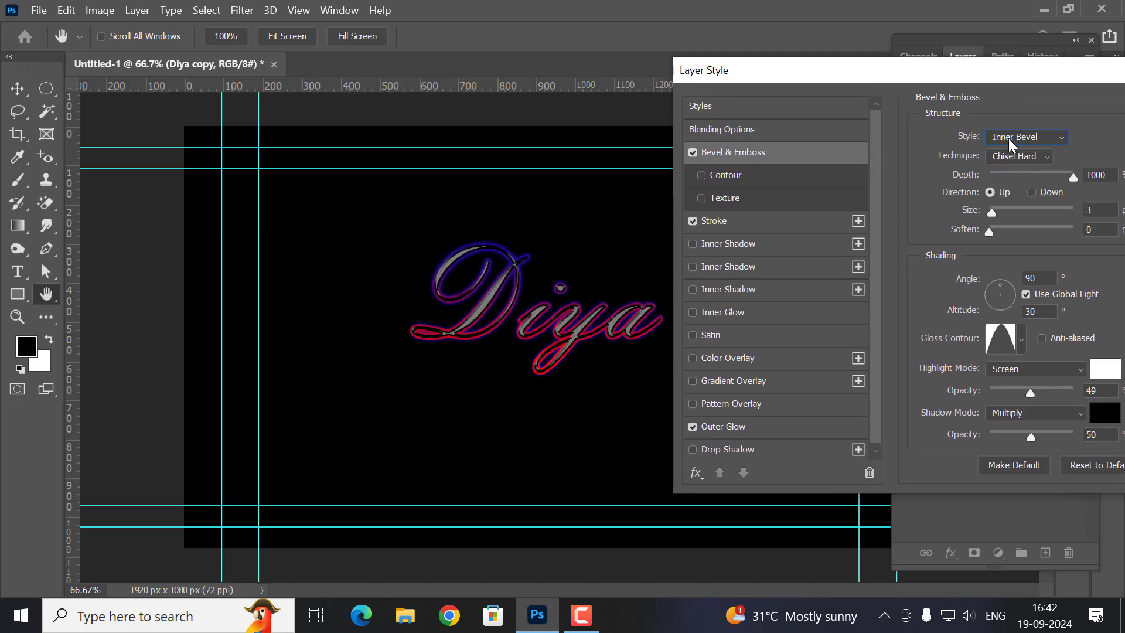
click(1009, 140)
click(1008, 178)
click(1012, 137)
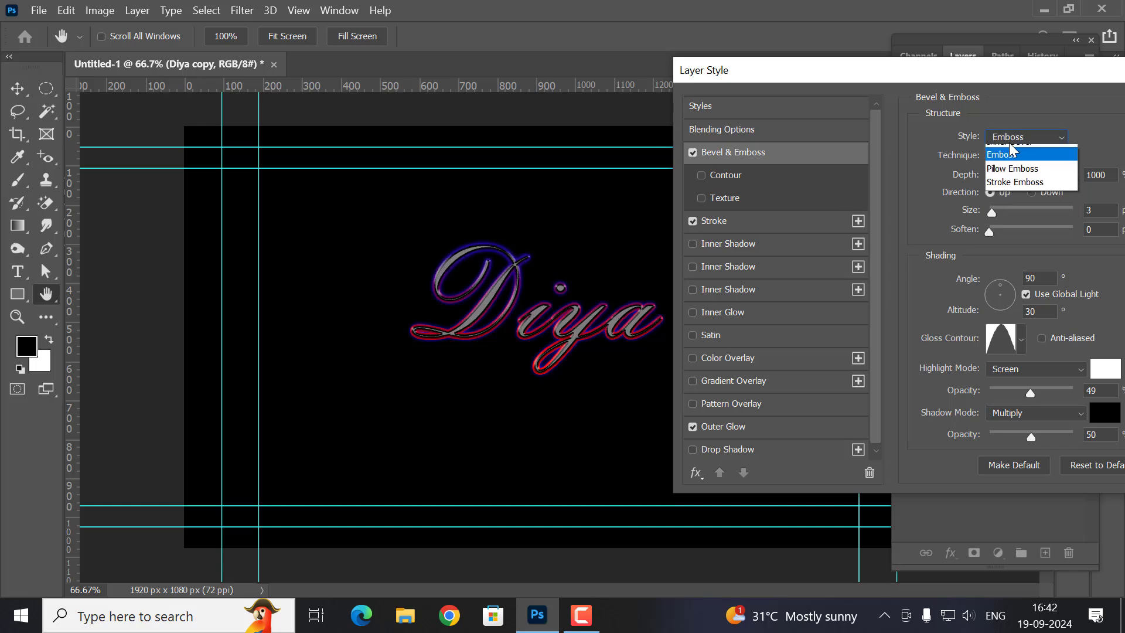
click(1011, 191)
click(1006, 142)
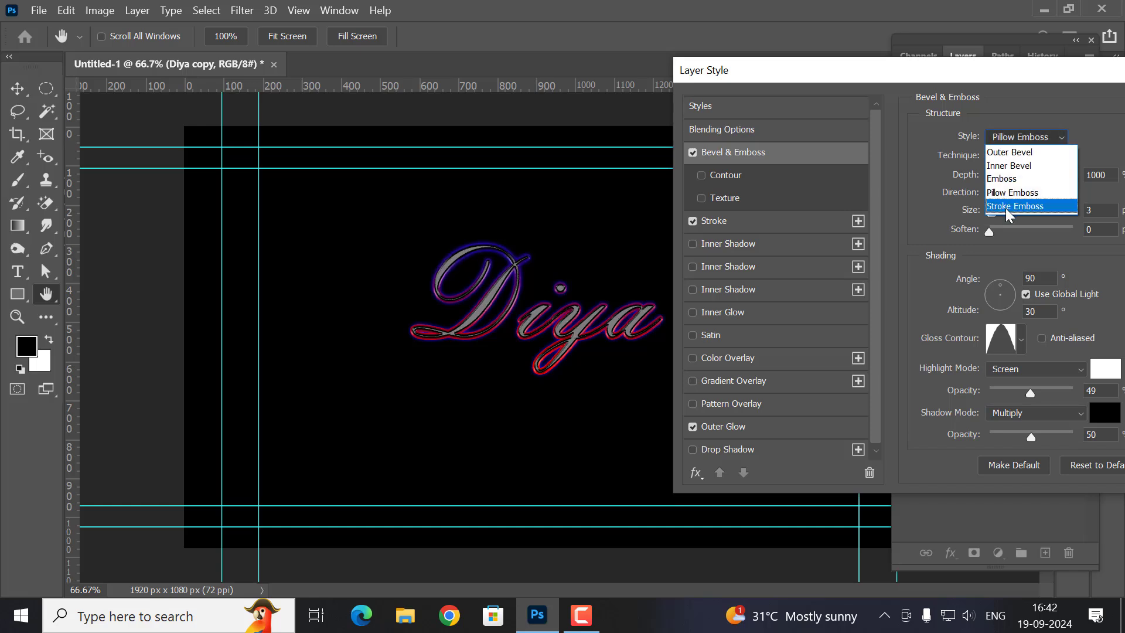
click(1005, 206)
click(1001, 143)
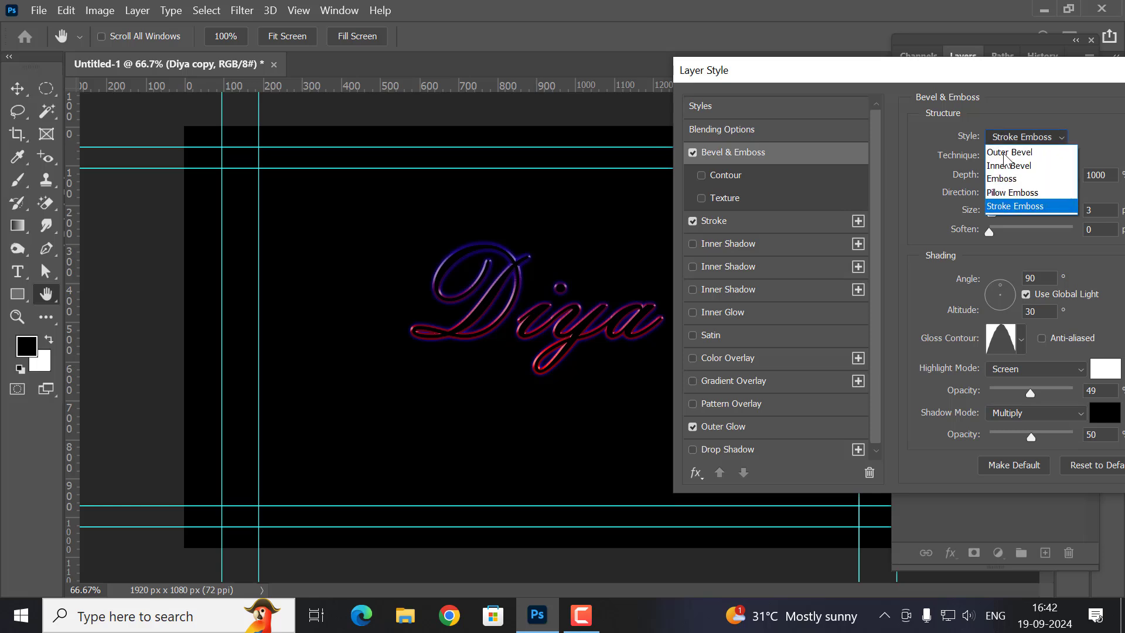
click(1003, 154)
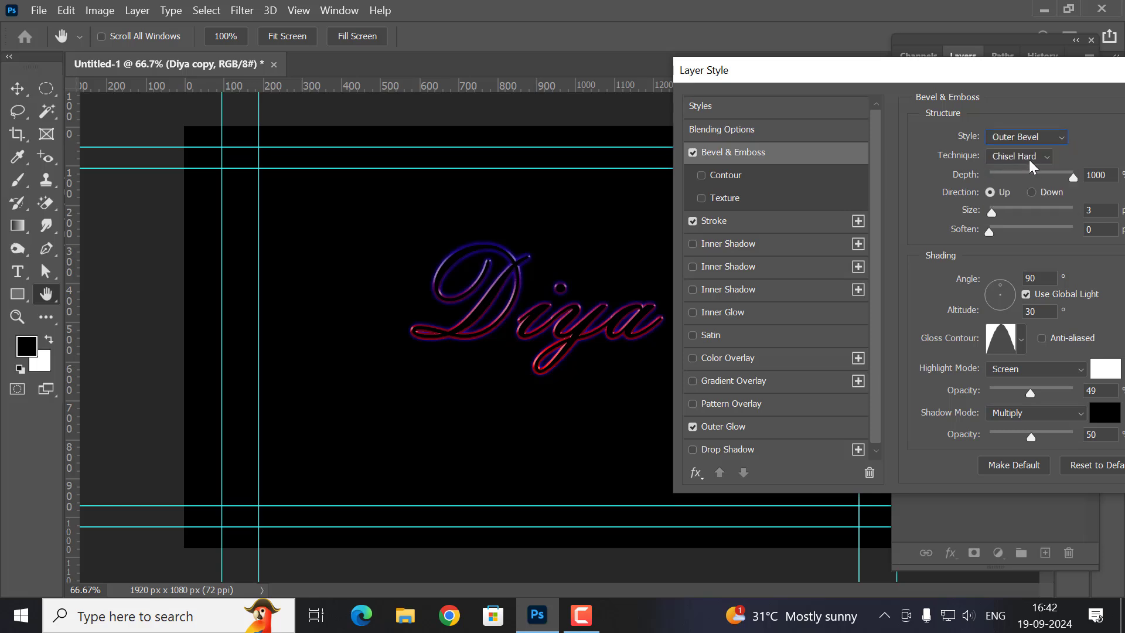
Keep the Chisel Hard technique and lower bevel depth to 282 with size 0
click(1033, 157)
click(1021, 170)
click(1018, 157)
click(1016, 183)
click(1012, 154)
click(1014, 200)
click(1012, 157)
click(1006, 182)
mouse_move(1066, 175)
mouse_down()
mouse_move(1014, 174)
mouse_move(1004, 209)
mouse_move(989, 208)
mouse_up()
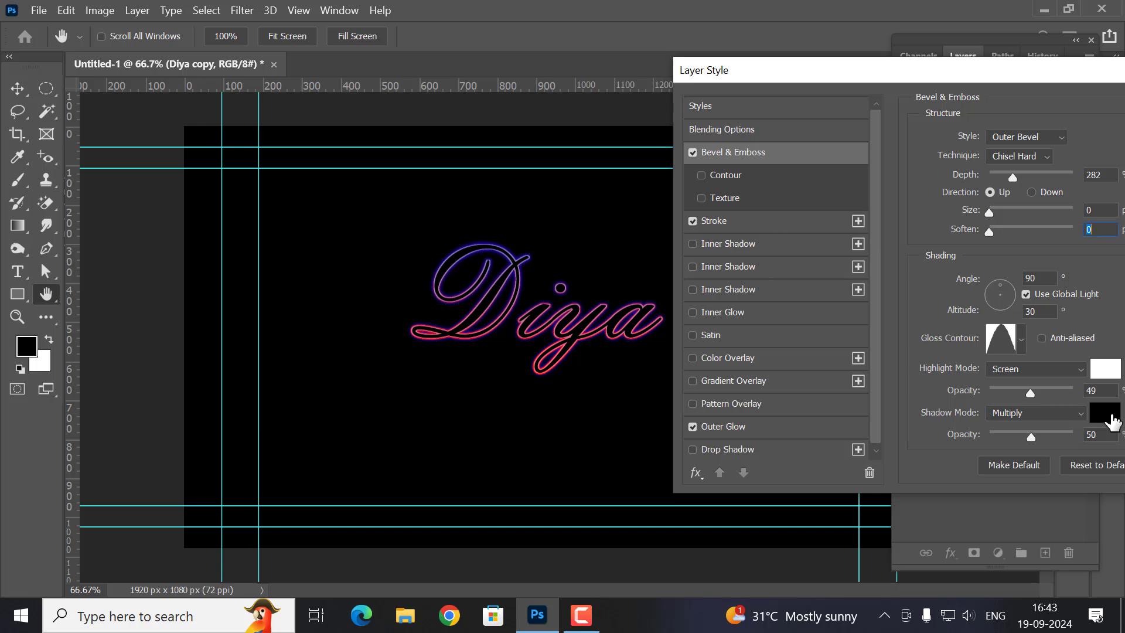
Try several gloss contour presets, then settle on Linear for the Diya bevel
click(1021, 339)
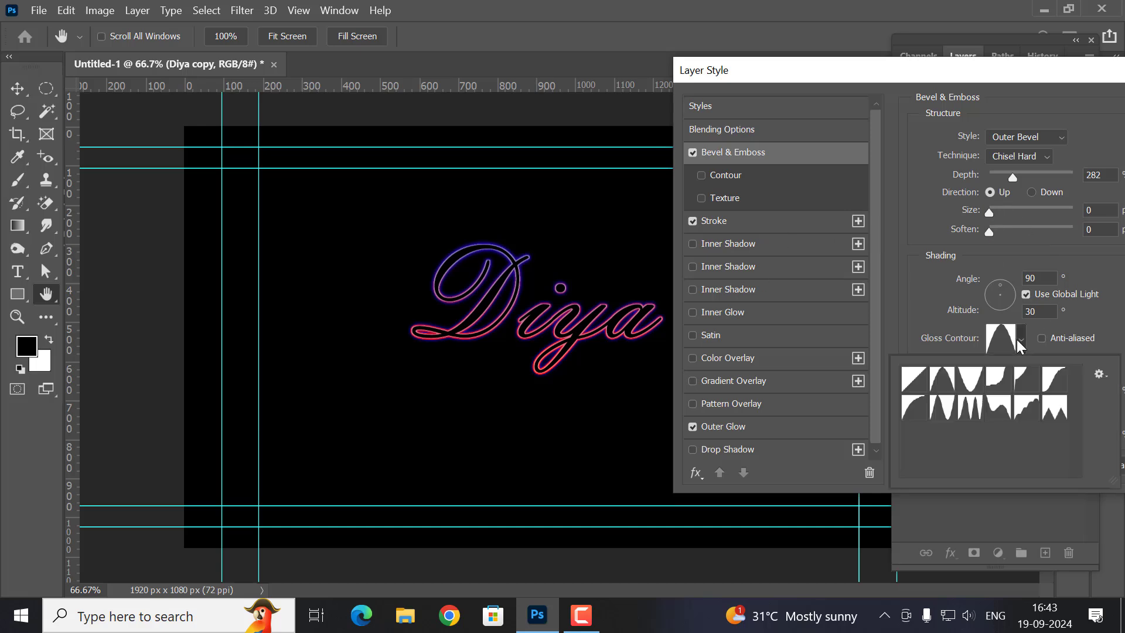
click(907, 388)
click(942, 388)
click(981, 388)
click(998, 384)
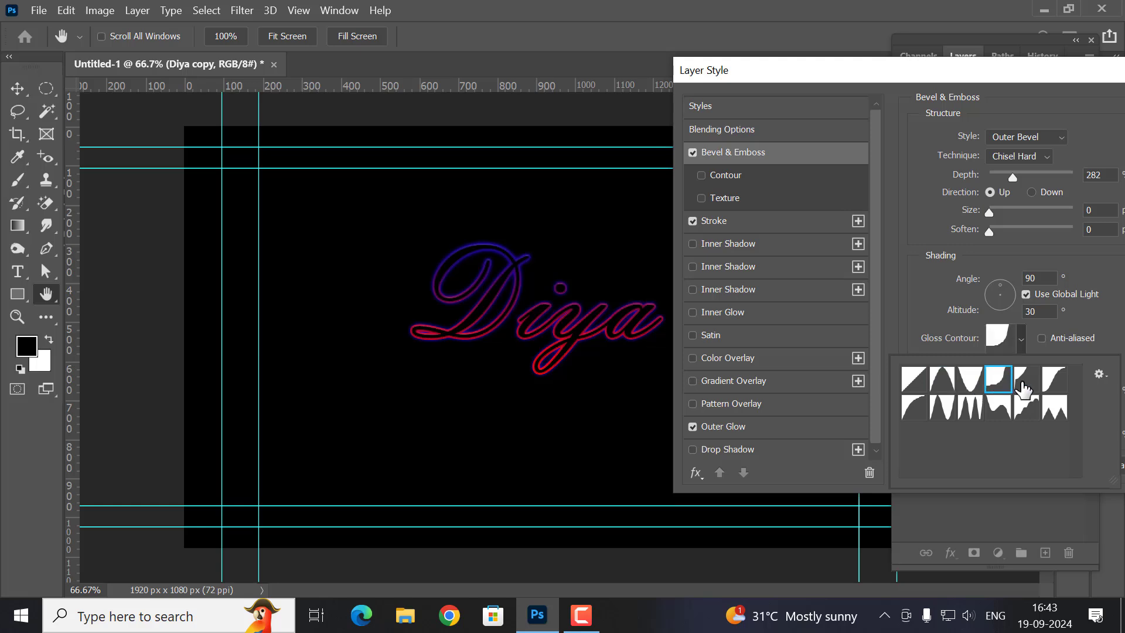
click(1023, 388)
click(1055, 380)
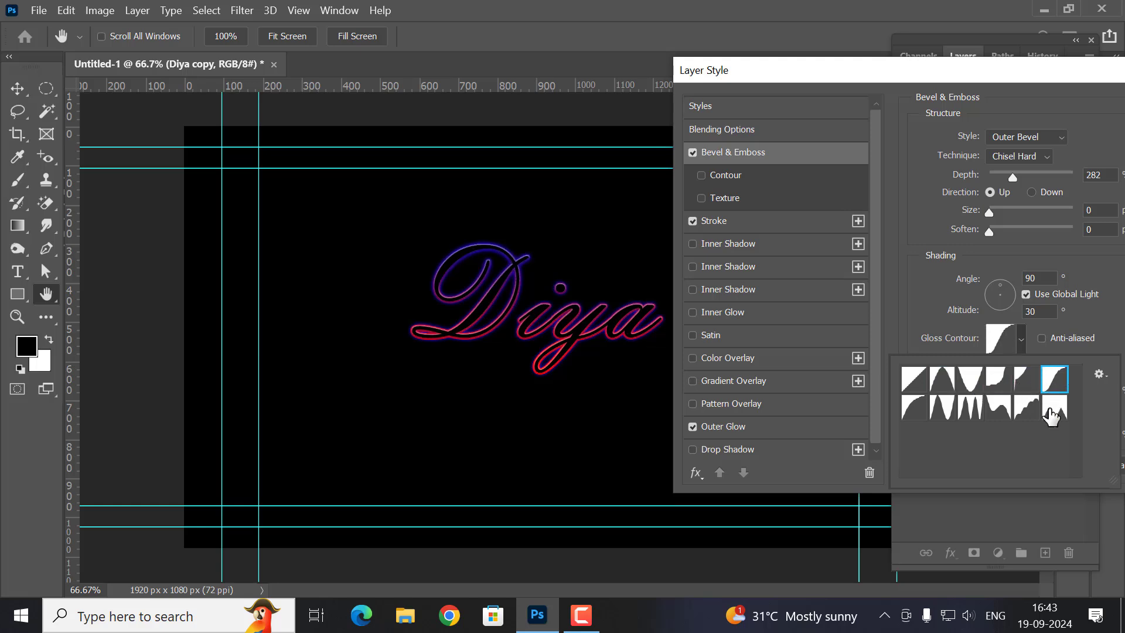
click(1051, 414)
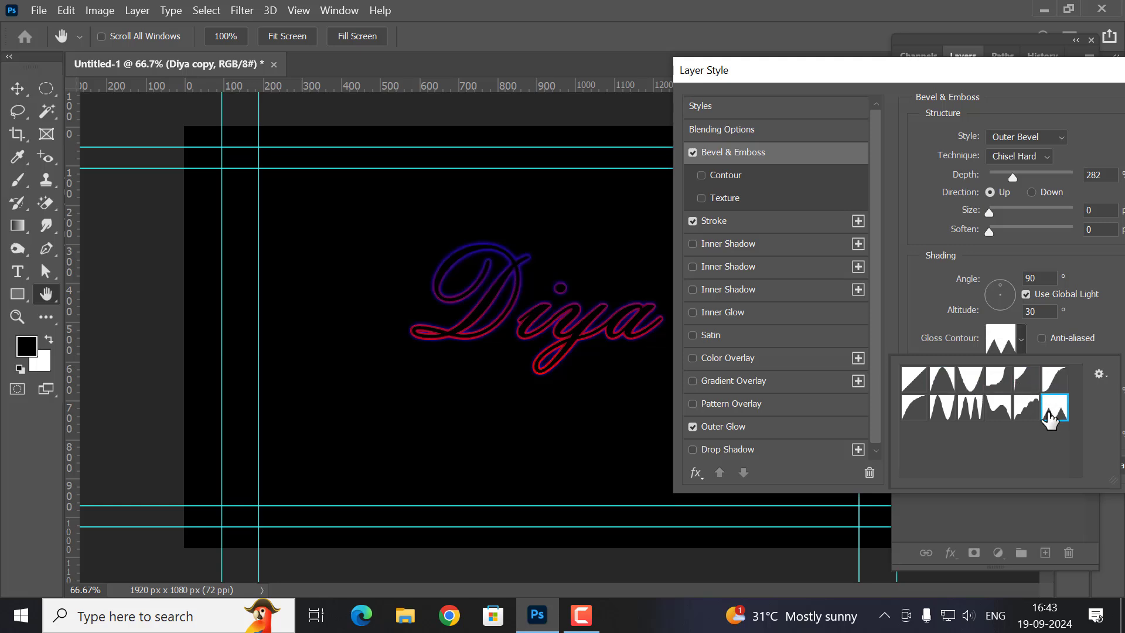
click(1001, 413)
click(970, 410)
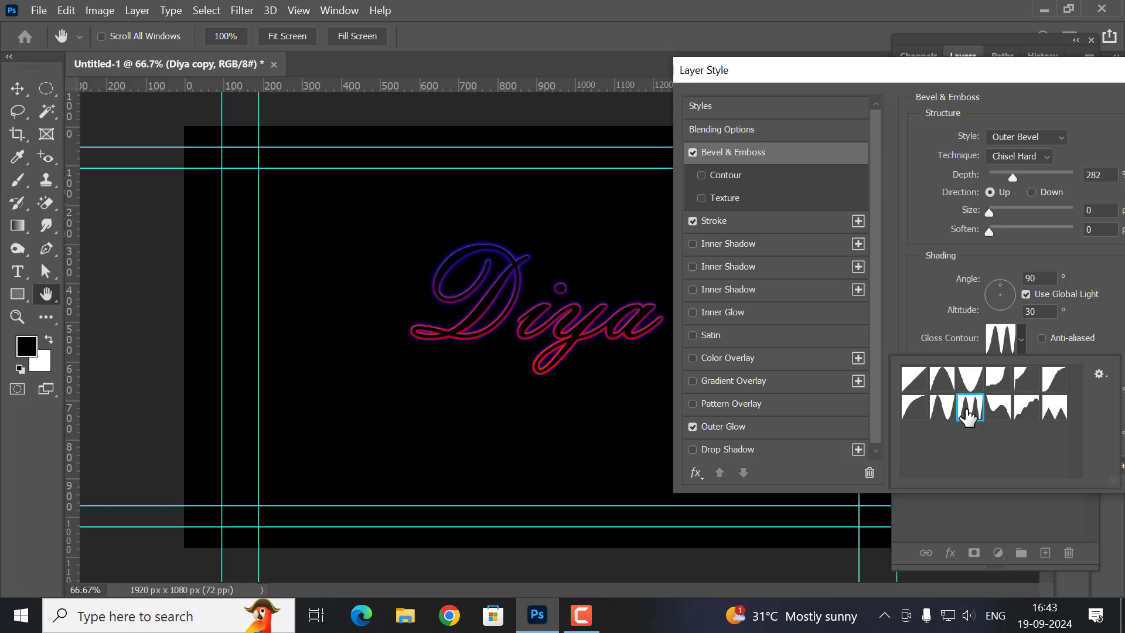
click(937, 413)
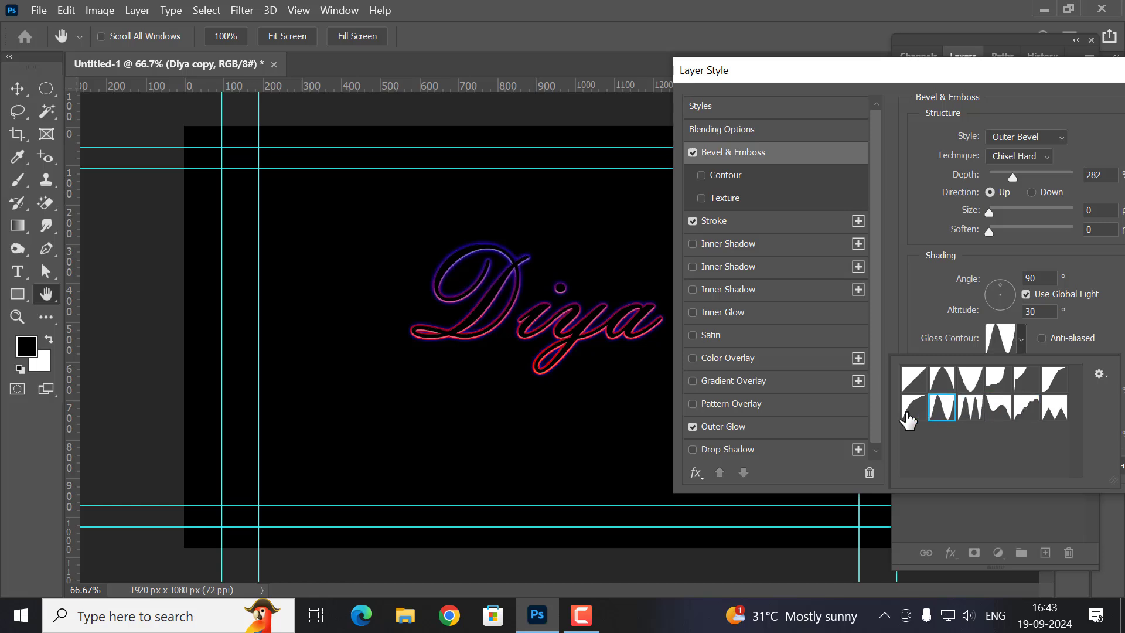
click(909, 417)
click(913, 388)
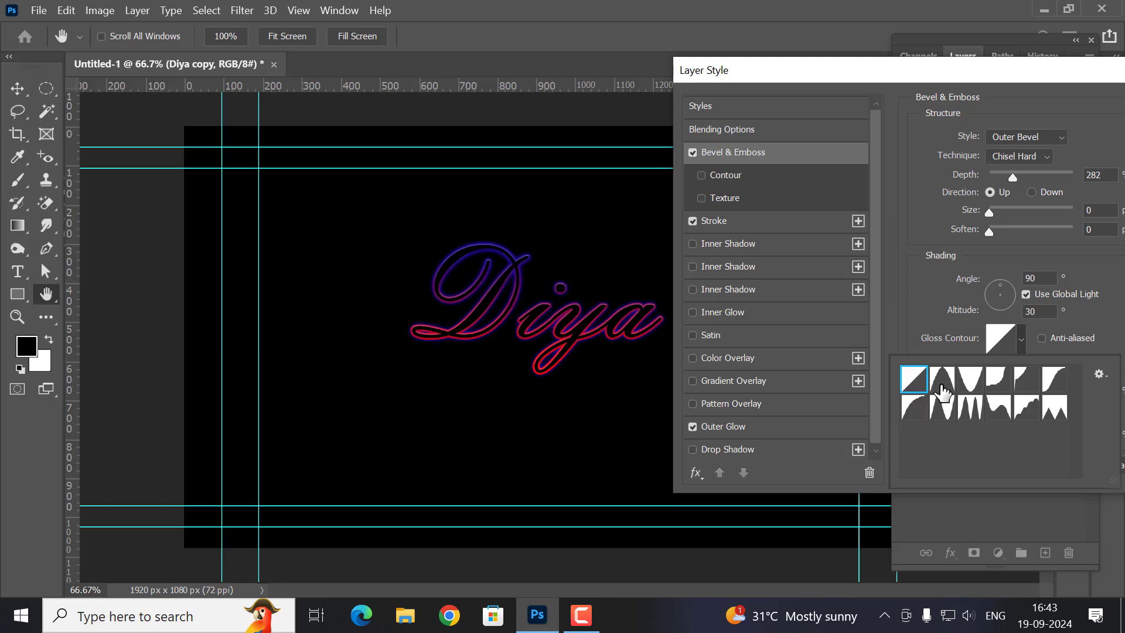
click(941, 389)
click(911, 390)
Confirm the bevel, stroke and outer glow effects on the Diya copy text
drag(997, 74, 662, 155)
click(932, 193)
key(v)
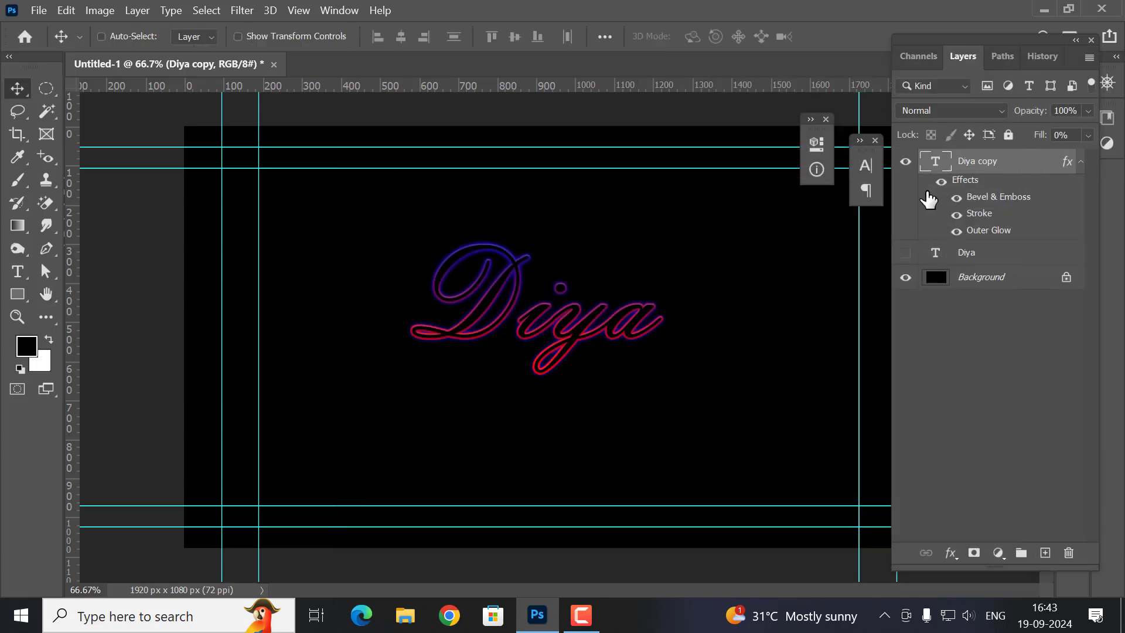
Nudge the Diya copy text slightly and bring up the marquee selection tools
drag(596, 340, 579, 338)
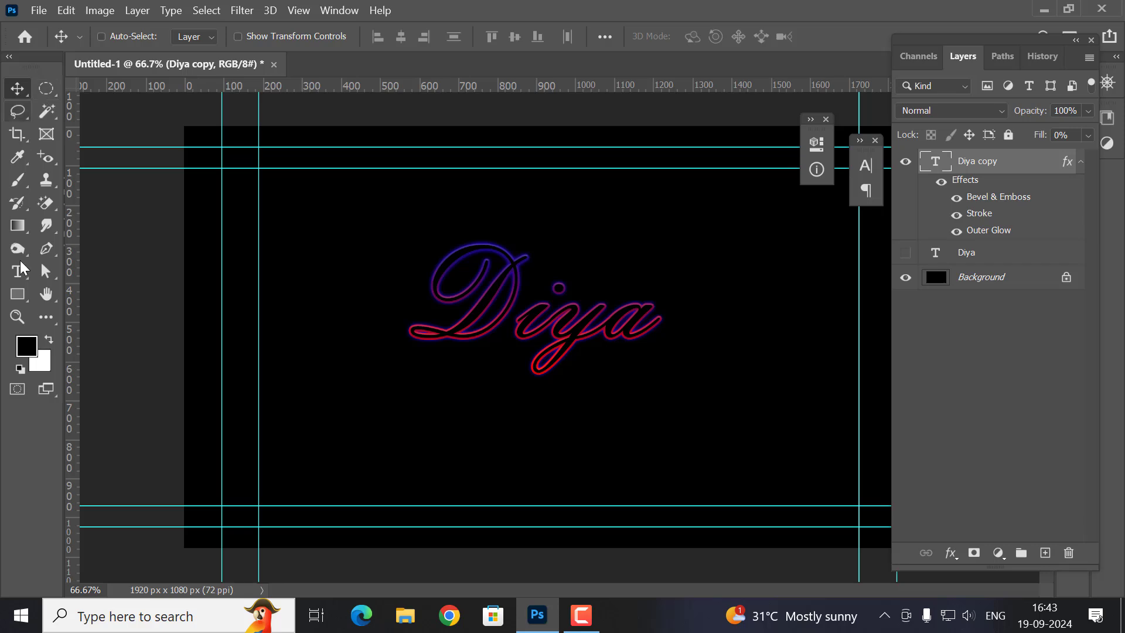
click(18, 294)
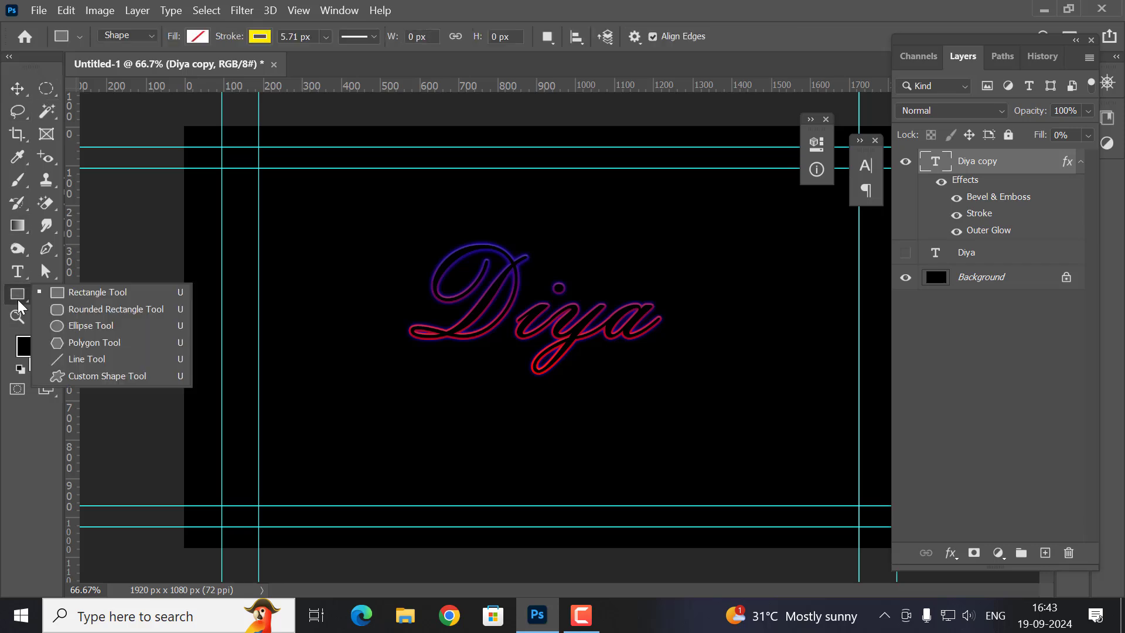
click(57, 86)
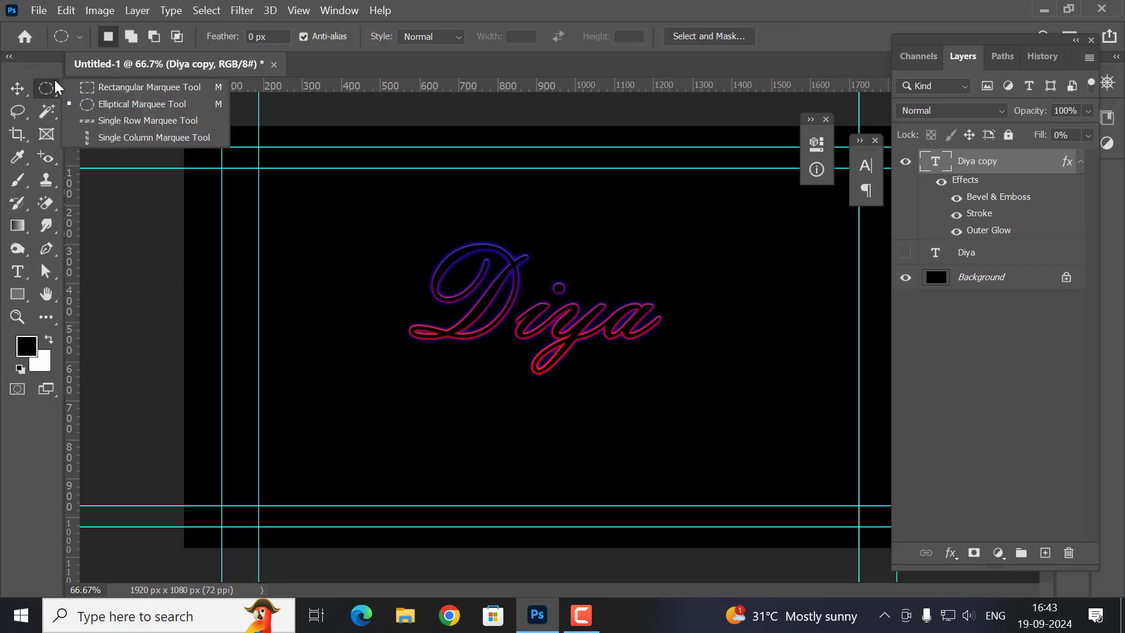
Add a new empty layer and draw a large circular selection over the text
click(140, 105)
click(1046, 552)
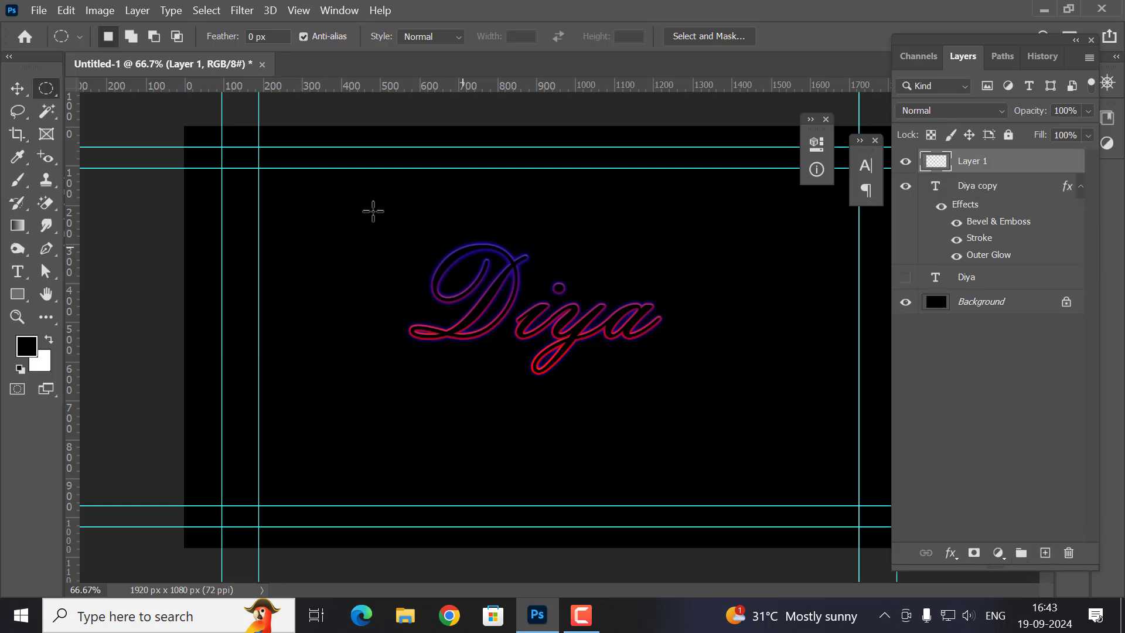
drag(373, 211, 1118, 551)
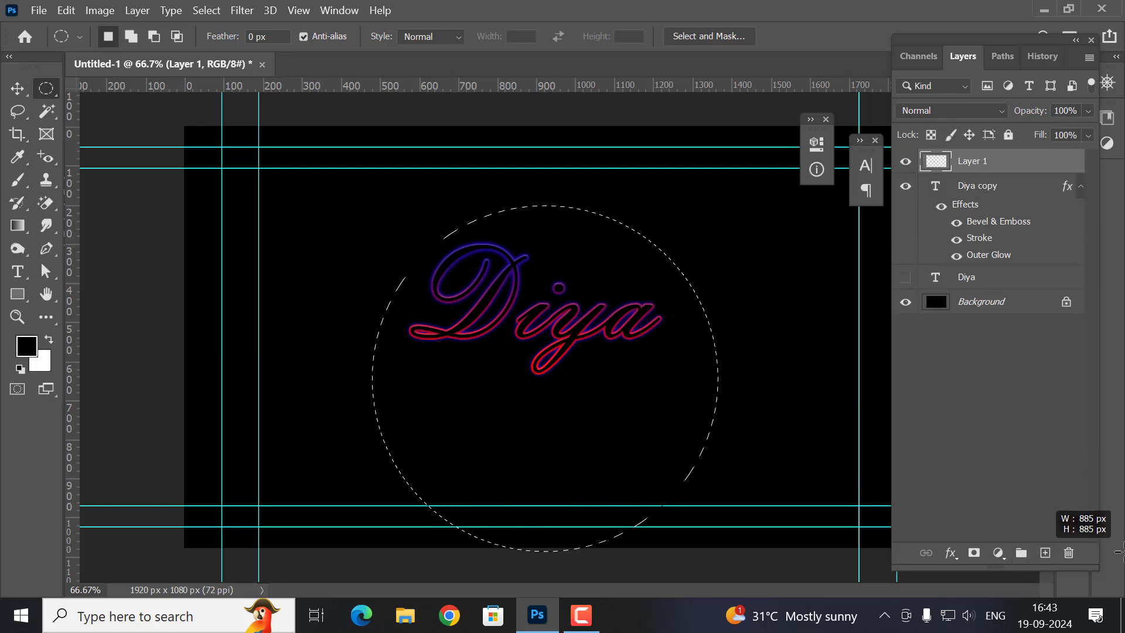
drag(1118, 551, 1116, 526)
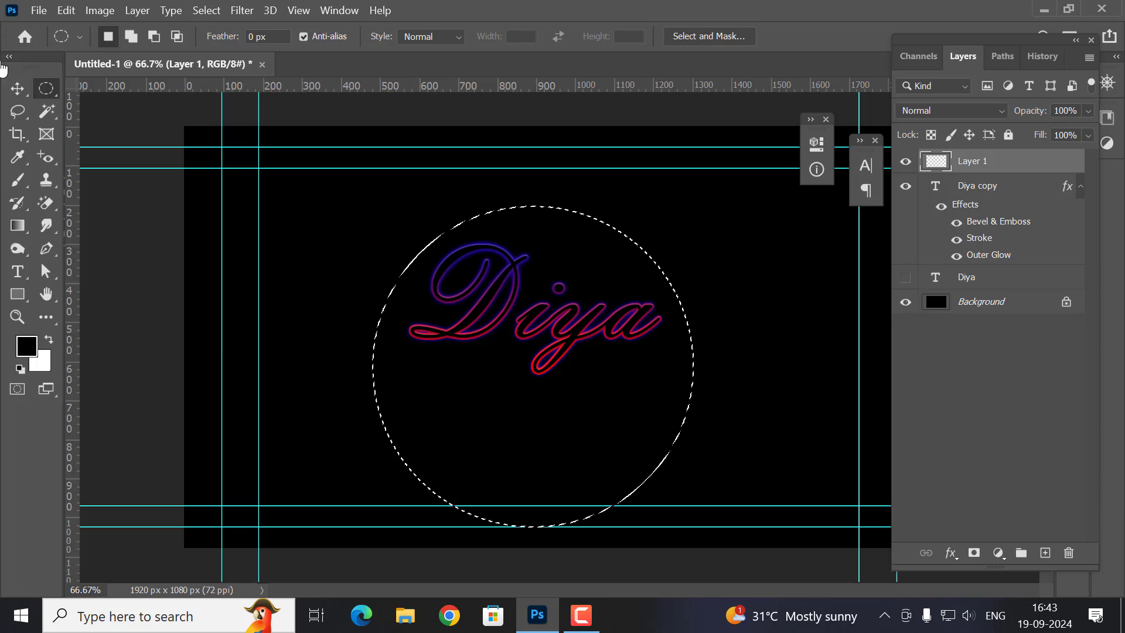
Fill the circle with blue 0026ff and move Layer 1 beneath Diya copy
click(17, 88)
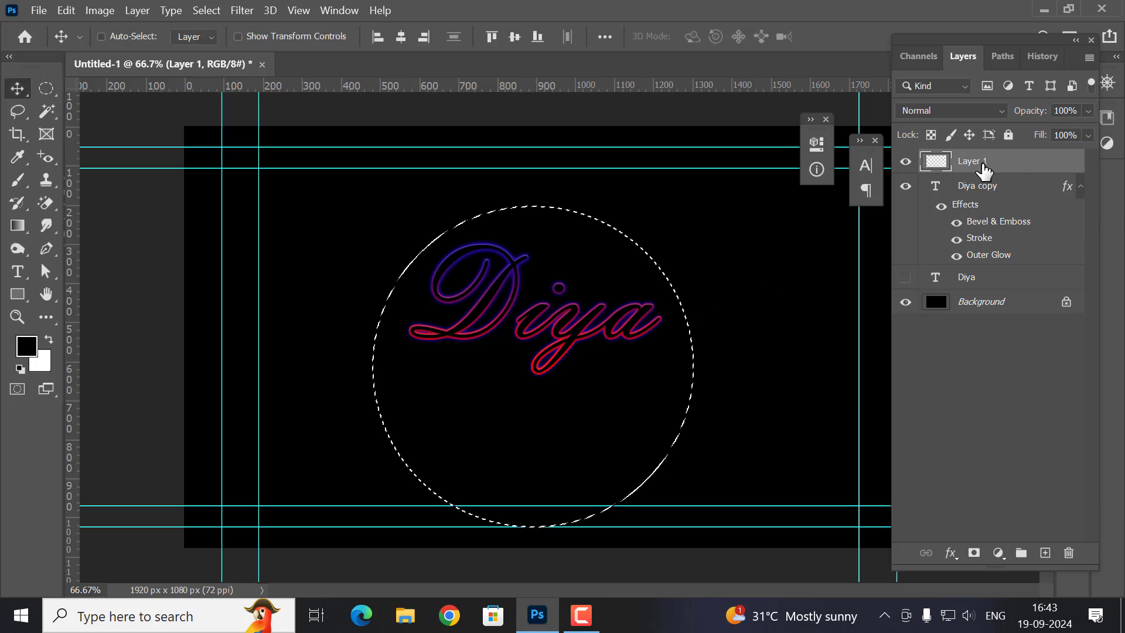
click(25, 345)
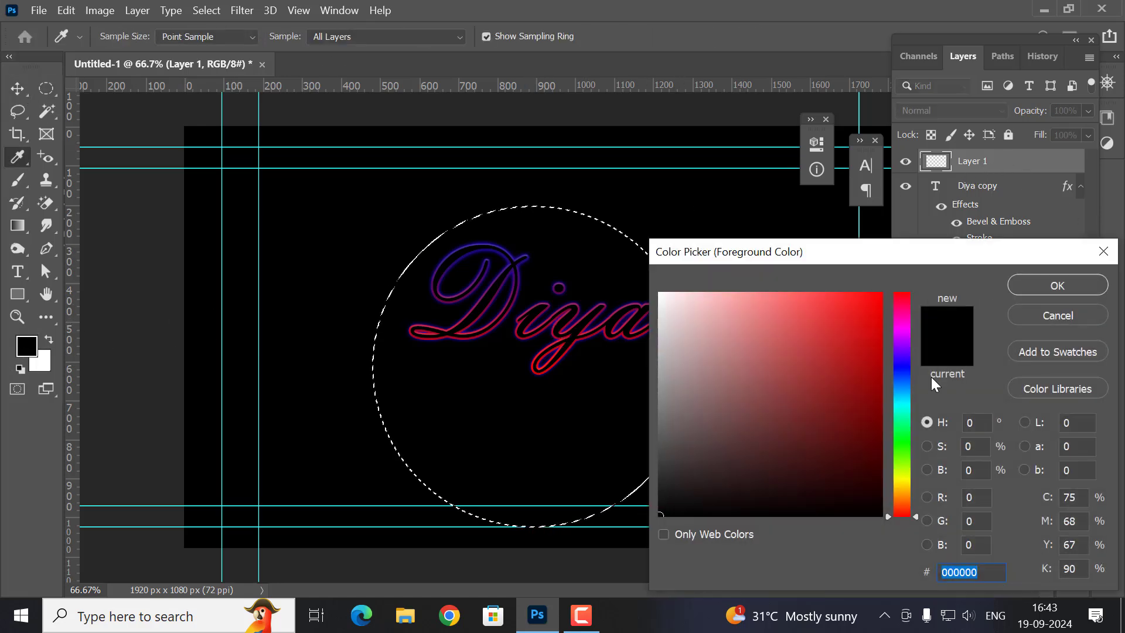
text(0026ff)
click(1058, 286)
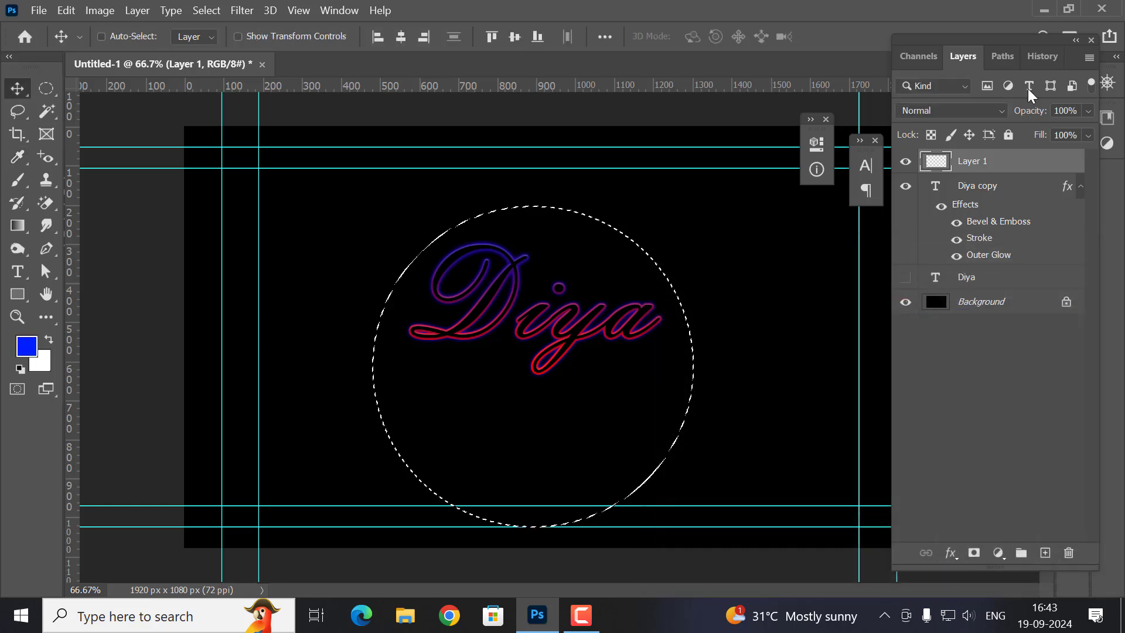
key(alt+BackSpace)
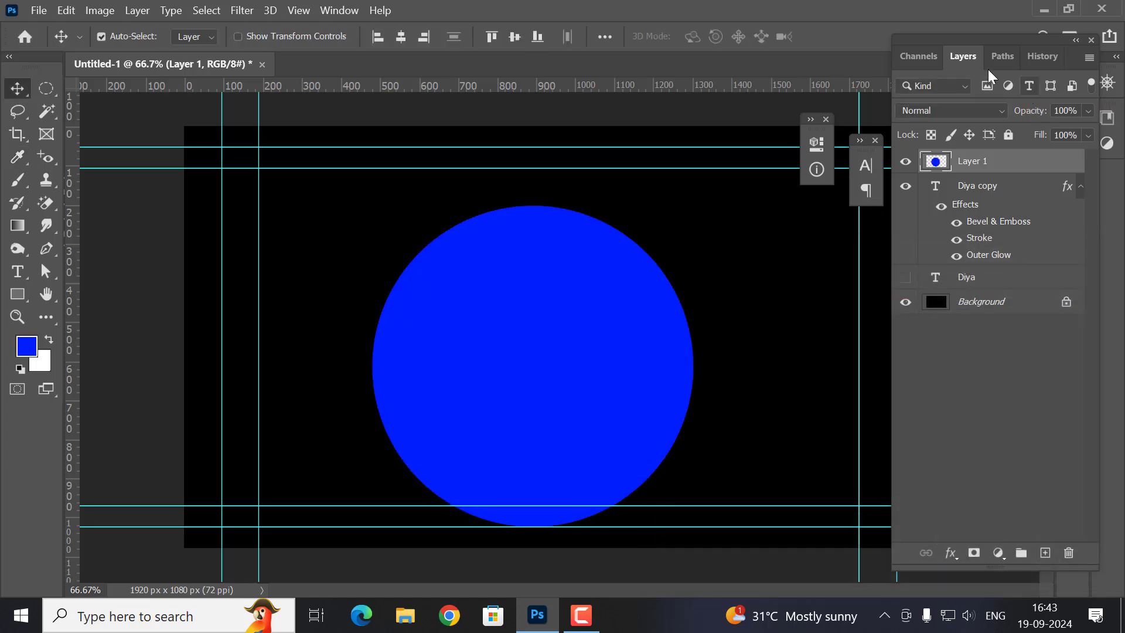
mouse_move(1003, 164)
mouse_down()
mouse_move(994, 284)
mouse_move(996, 264)
mouse_up()
drag(588, 413, 591, 375)
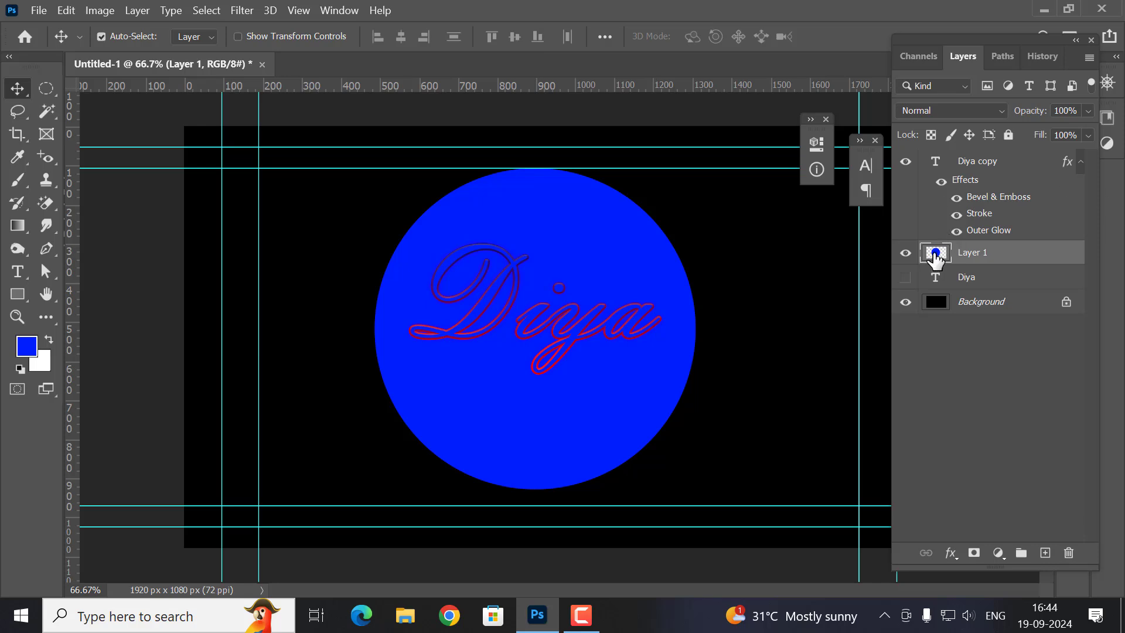
Refill the circle selection with dark navy 00094b, then deselect it
ctrl+click(936, 258)
click(27, 346)
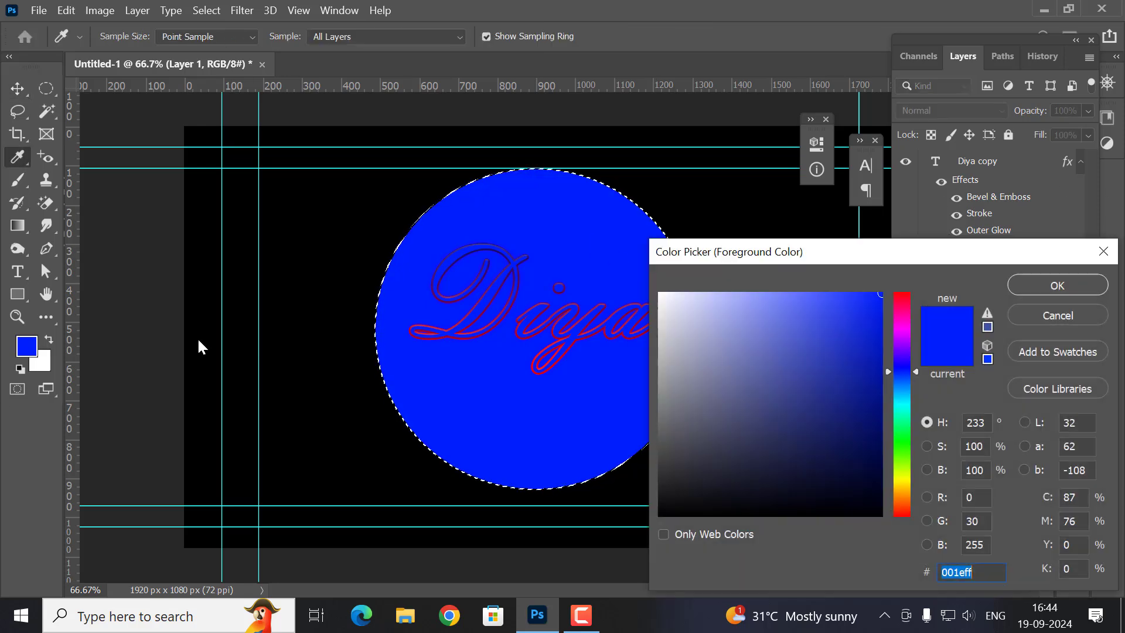
click(881, 452)
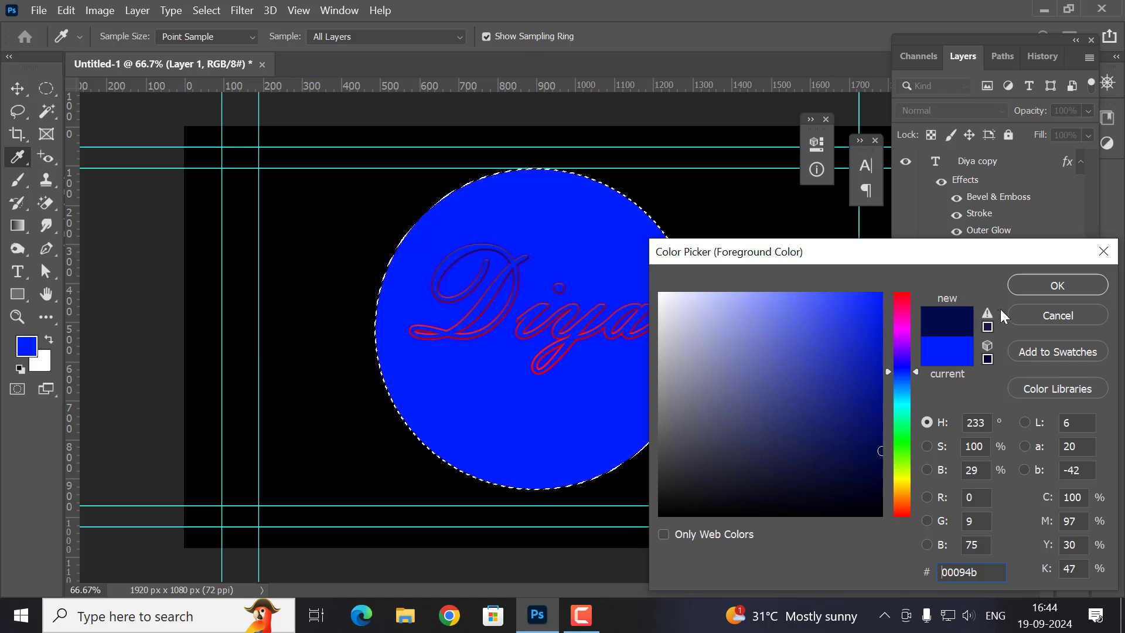
click(1042, 286)
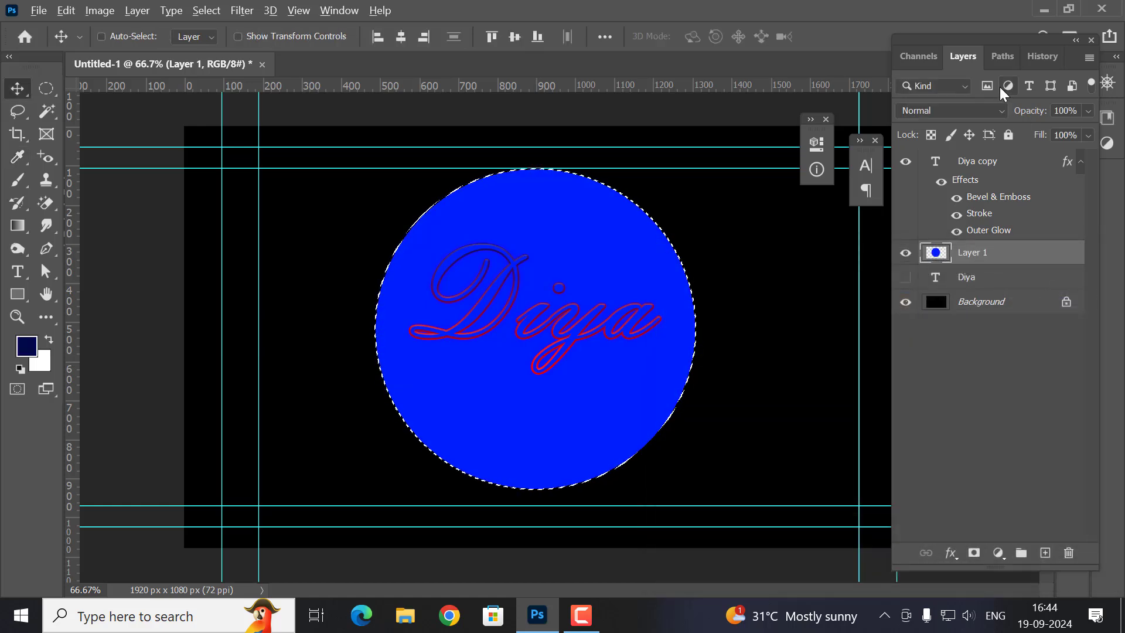
key(alt+BackSpace)
key(ctrl+d)
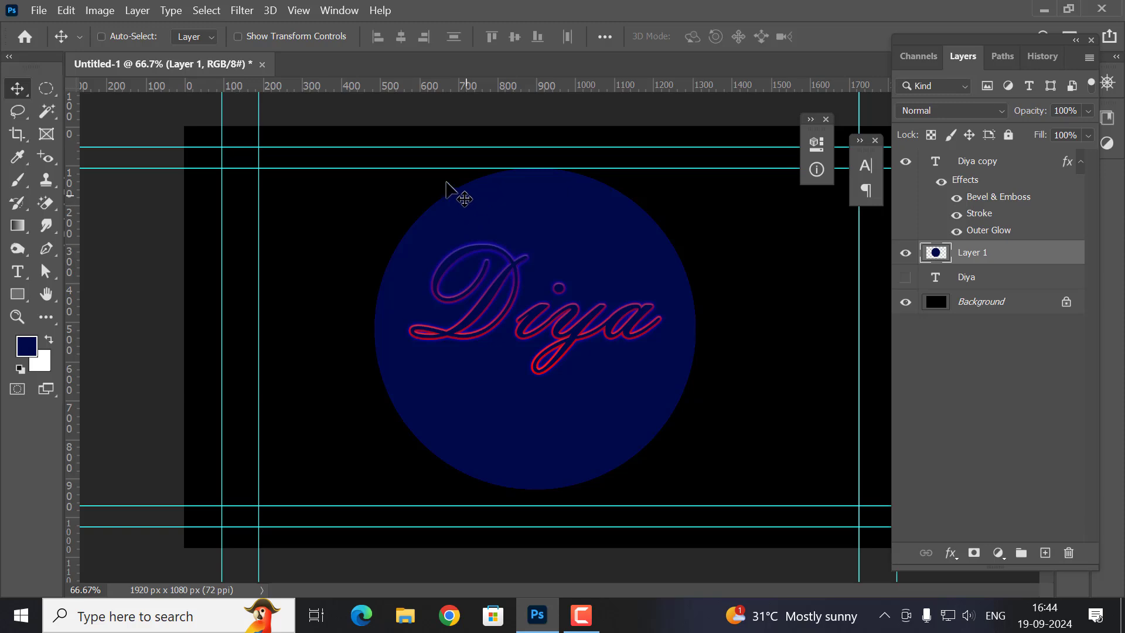
Change the Diya copy Outer Glow colour to pure red ff0000 and apply the style
click(1010, 171)
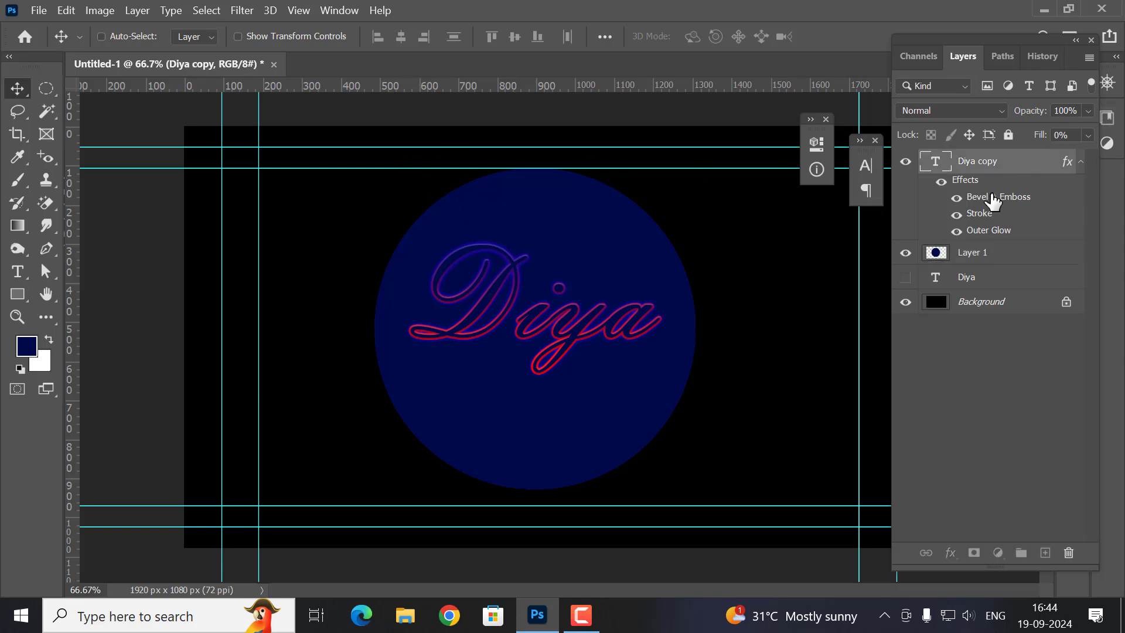
double_click(1047, 169)
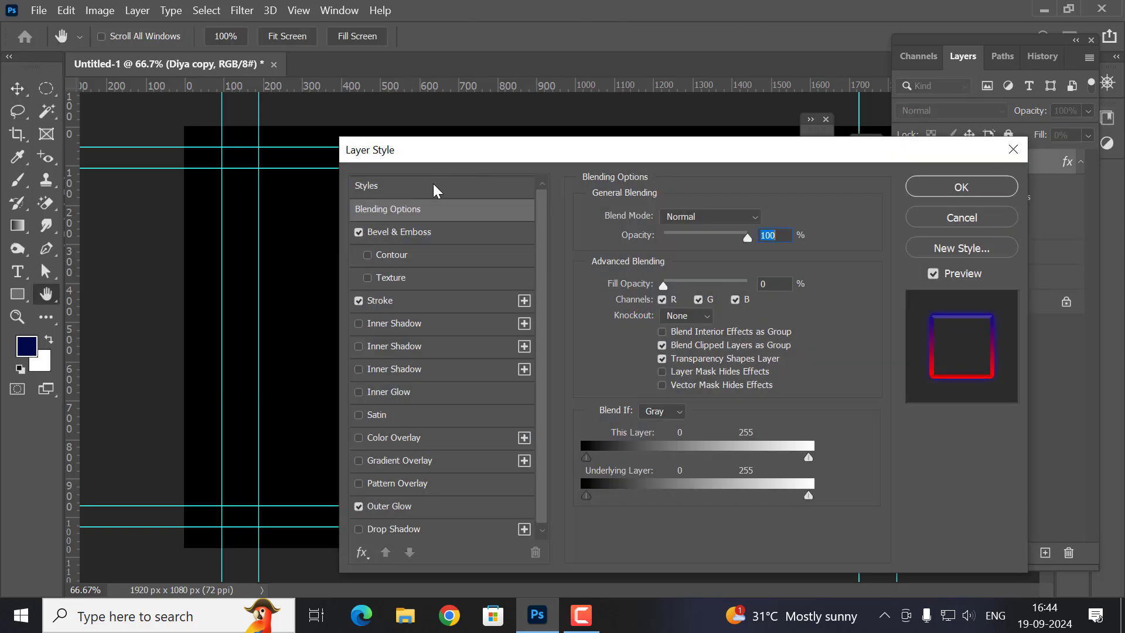
drag(507, 150, 804, 72)
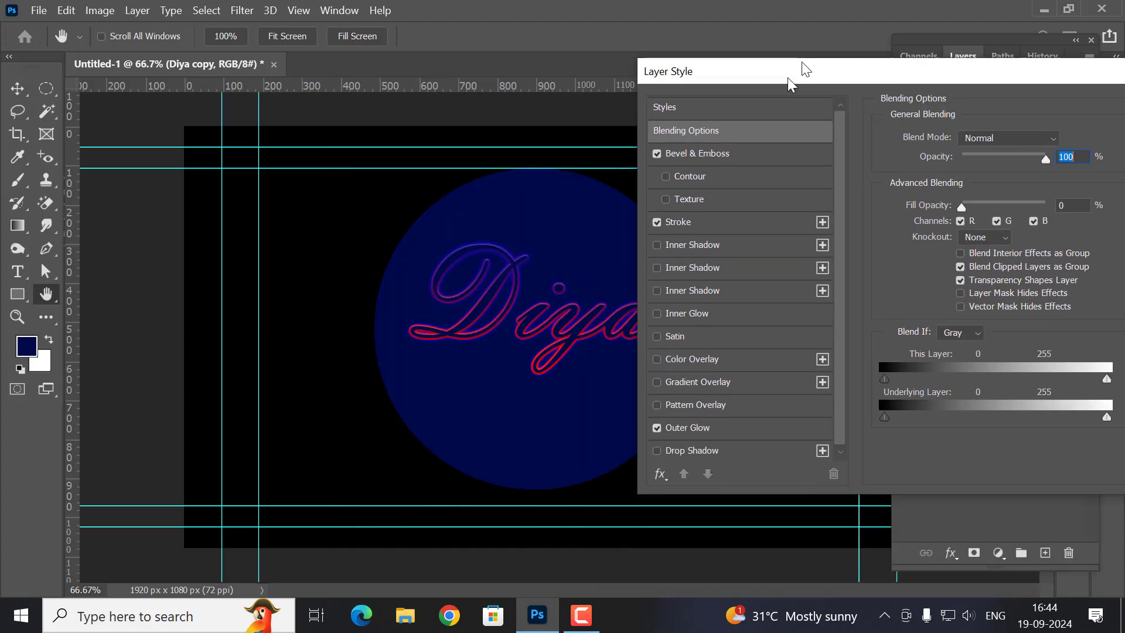
click(687, 428)
click(924, 200)
click(903, 293)
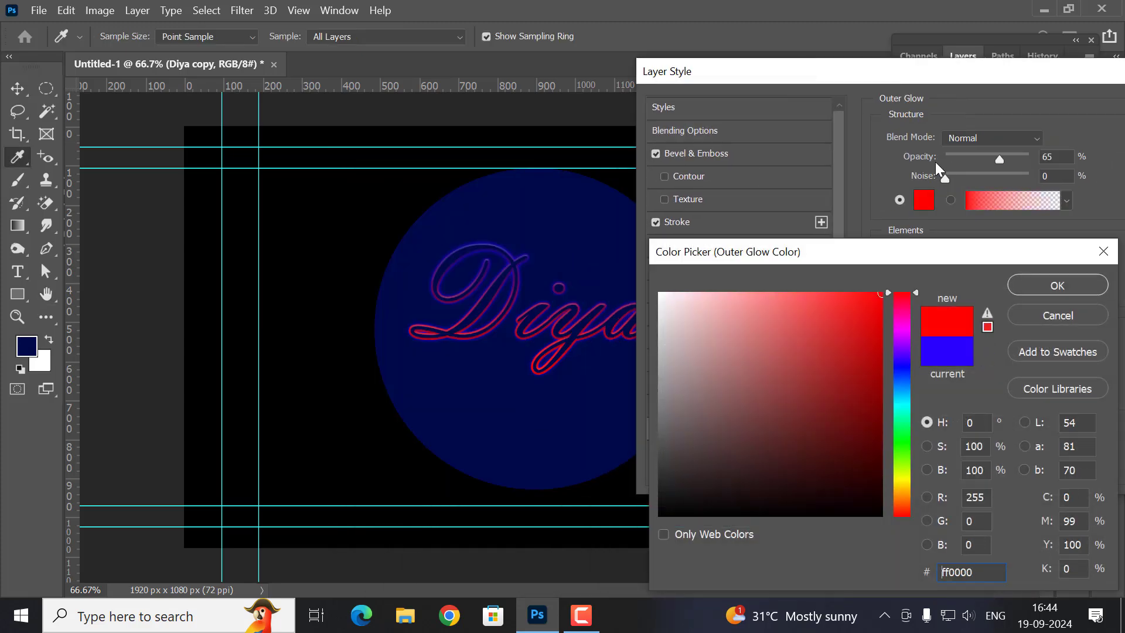
click(1067, 293)
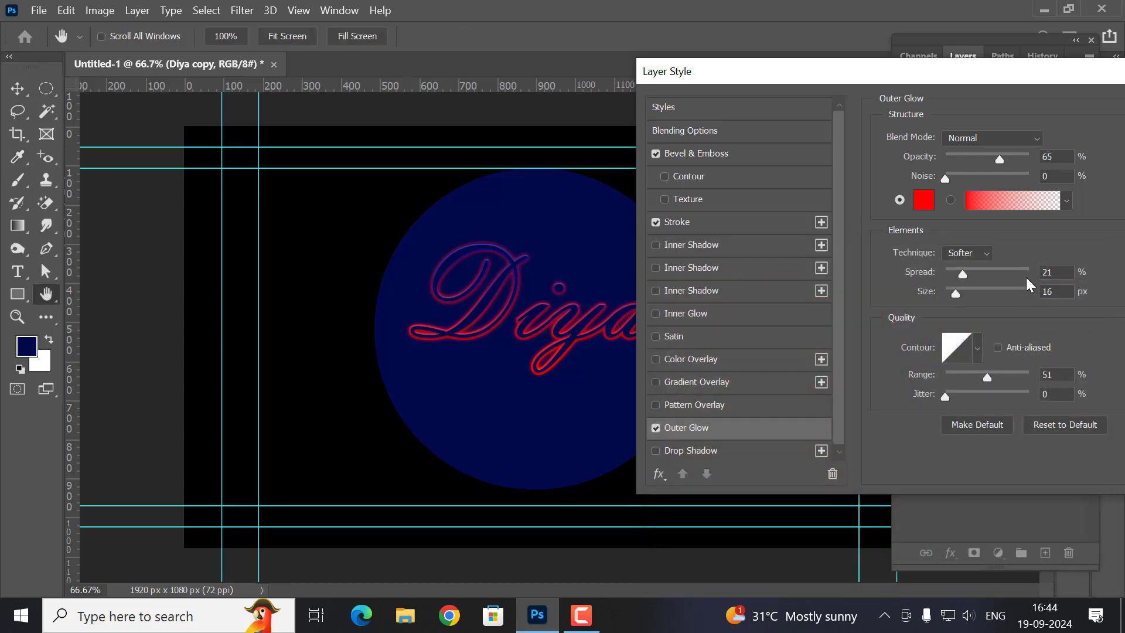
drag(1008, 74, 672, 146)
click(927, 175)
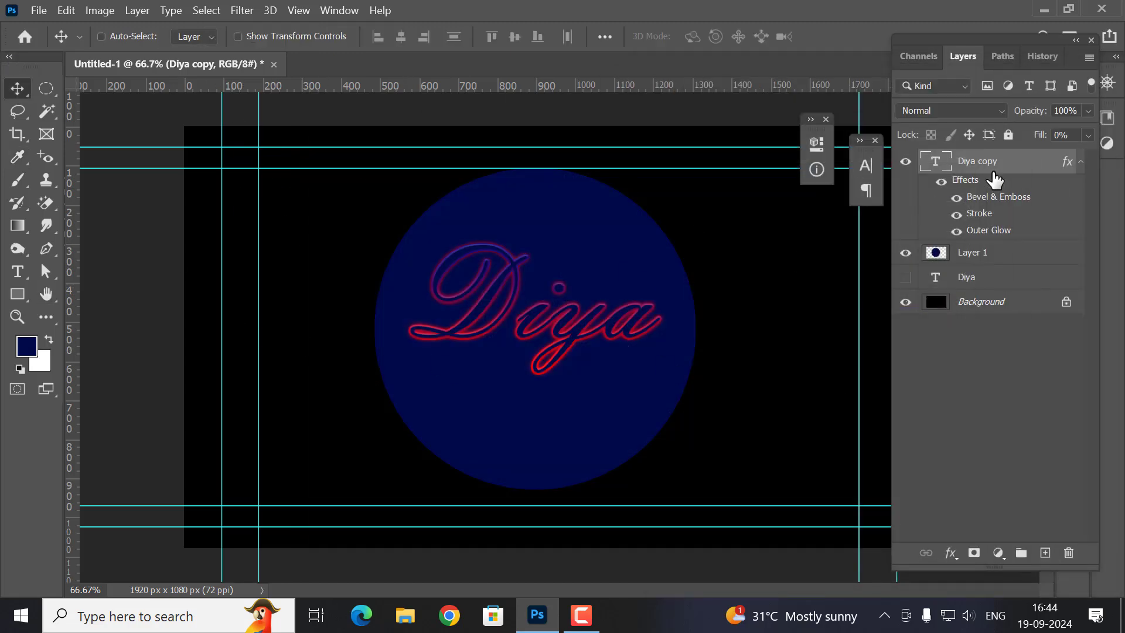
Scale Layer 1's navy circle to 88%, shift it up, and duplicate it as Layer 1 copy
key(ctrl)
click(978, 256)
key(ctrl+t)
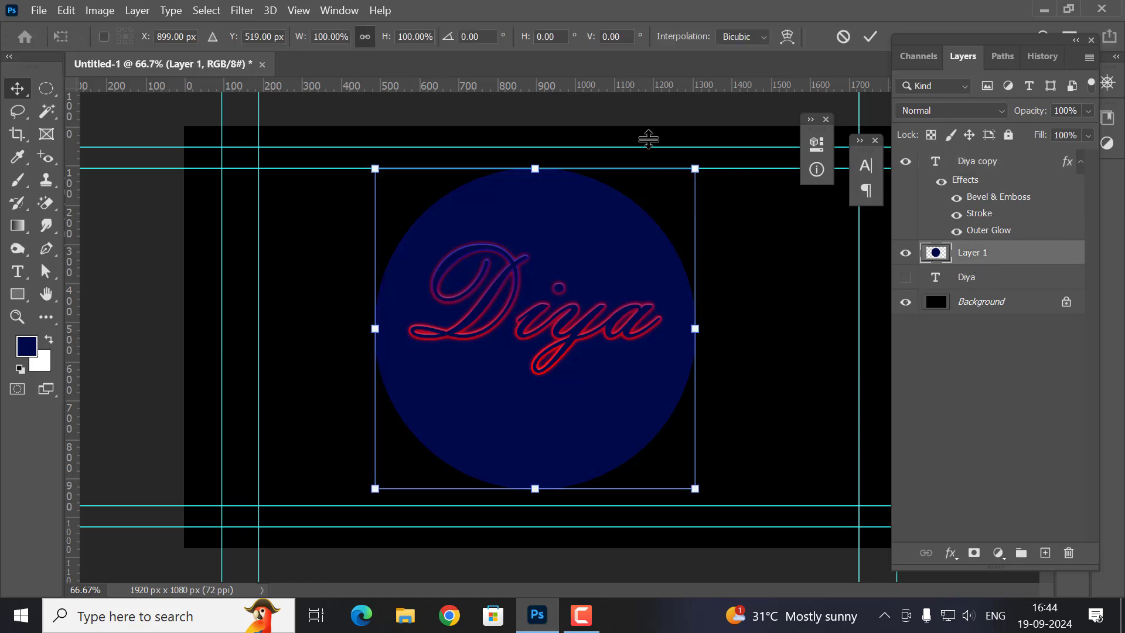
drag(388, 44, 382, 38)
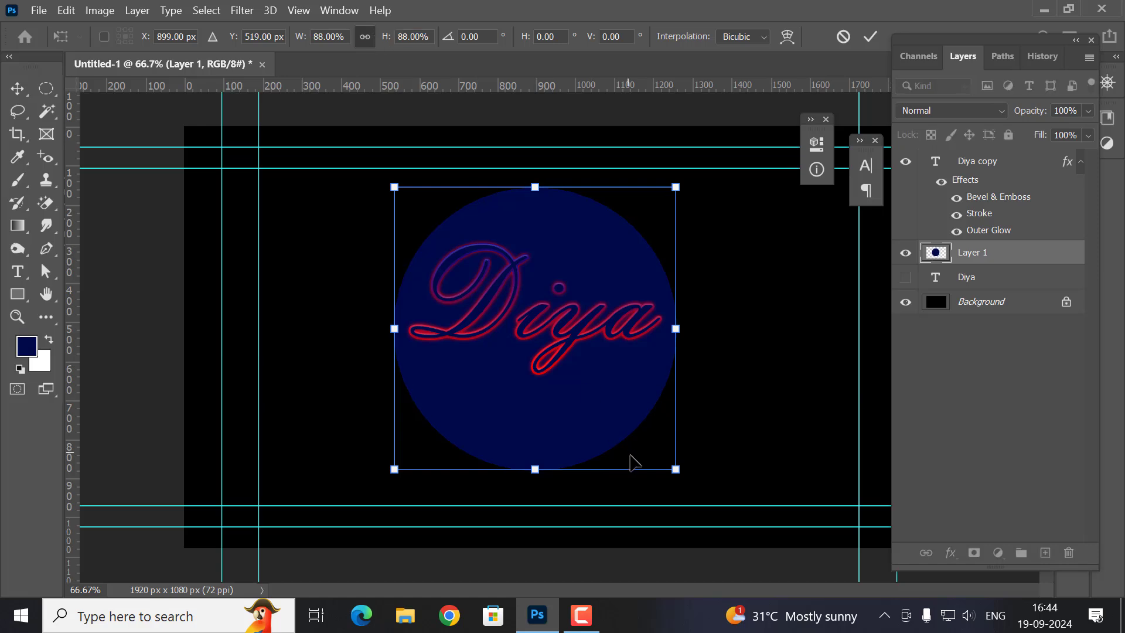
drag(628, 459, 620, 420)
key(Return)
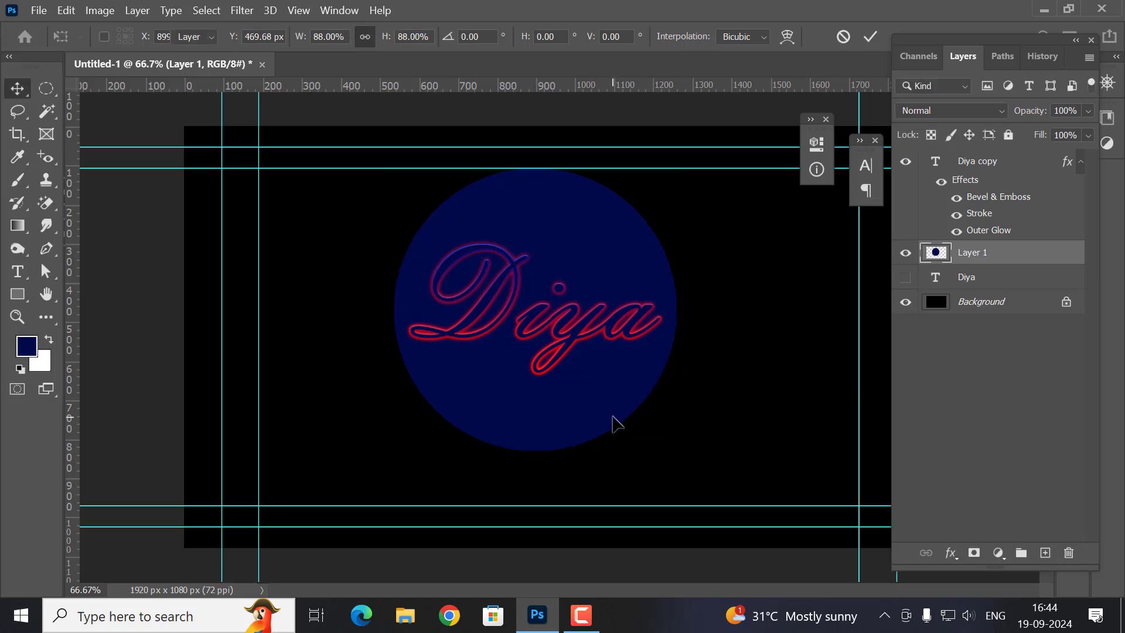
key(ctrl+j)
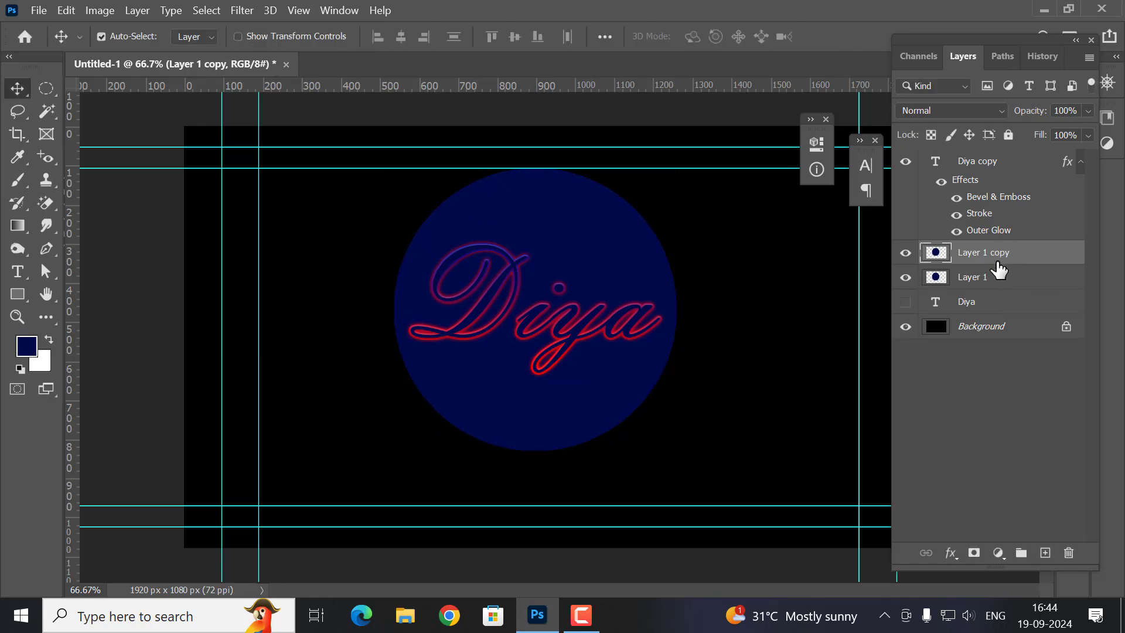
click(987, 284)
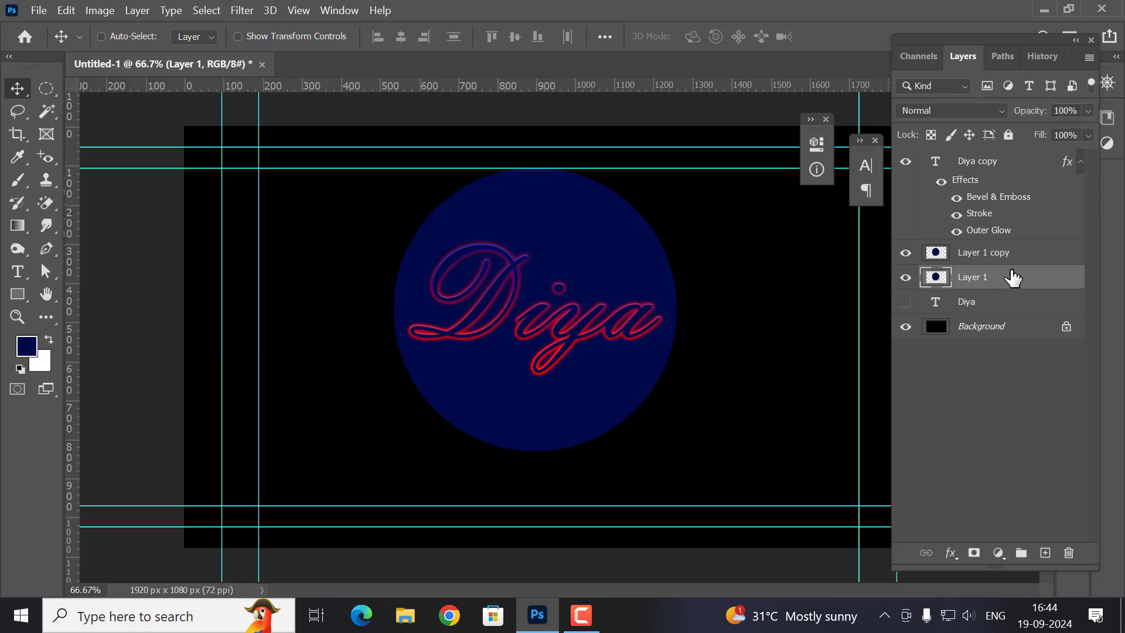
Apply a Gaussian Blur of about 40 px radius to Layer 1's navy circle
click(242, 10)
click(541, 264)
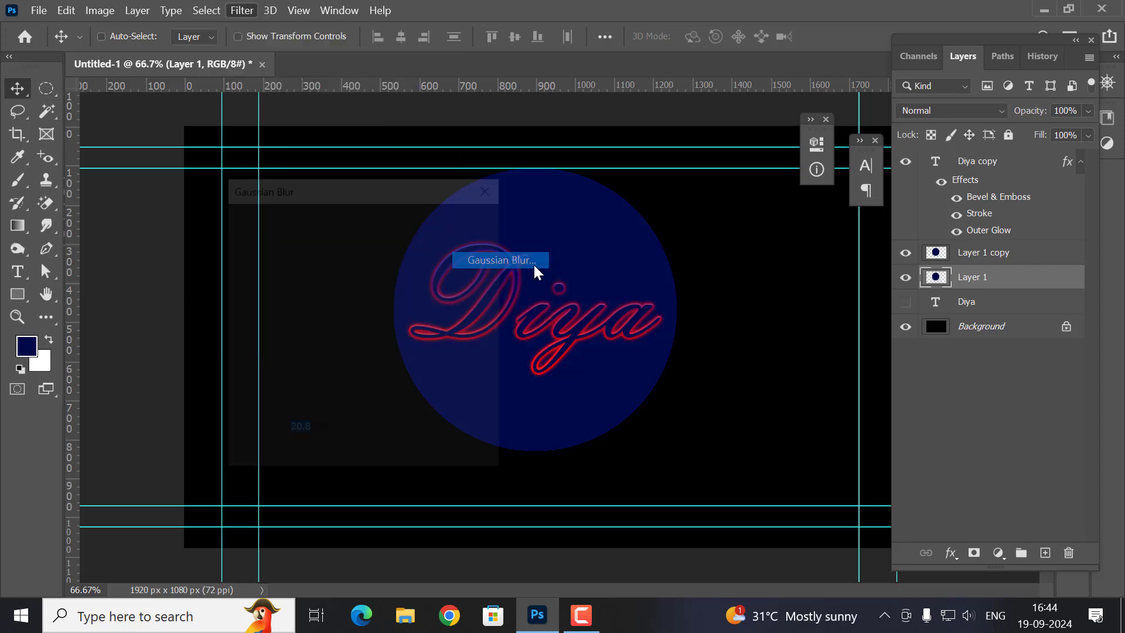
drag(315, 457, 328, 456)
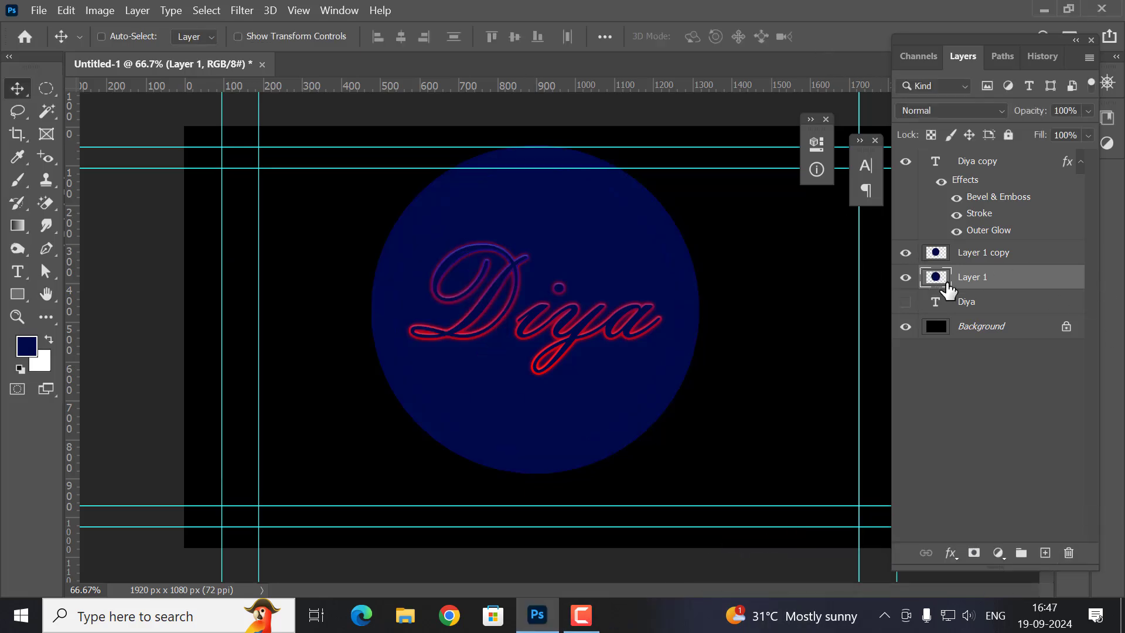
click(906, 278)
click(242, 10)
mouse_move(252, 195)
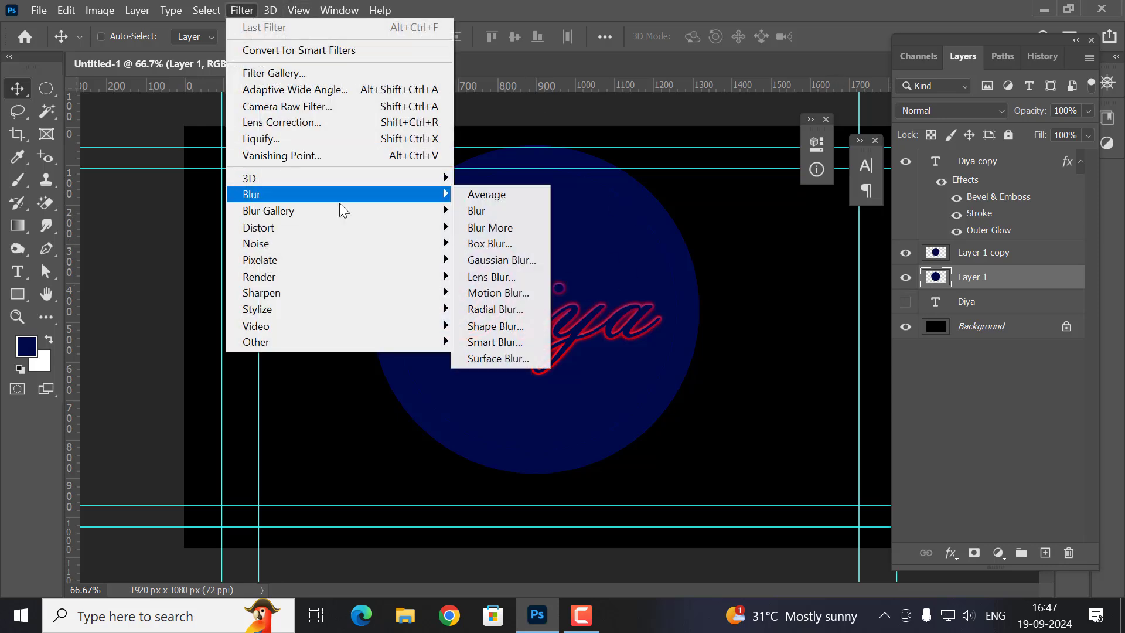
click(492, 261)
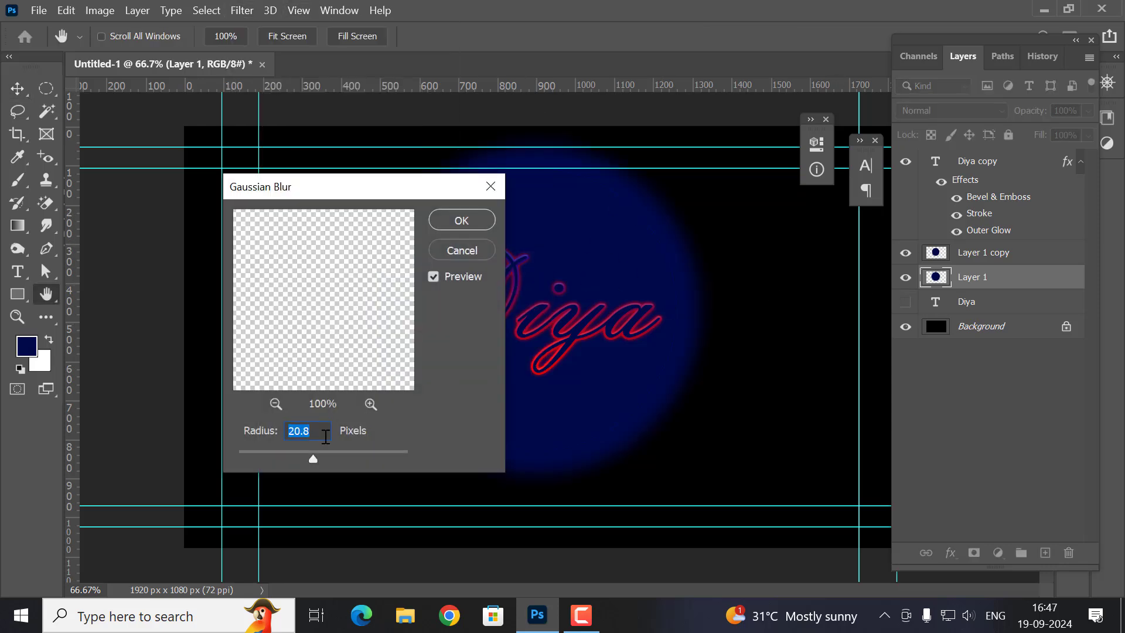
drag(312, 455, 324, 454)
click(454, 222)
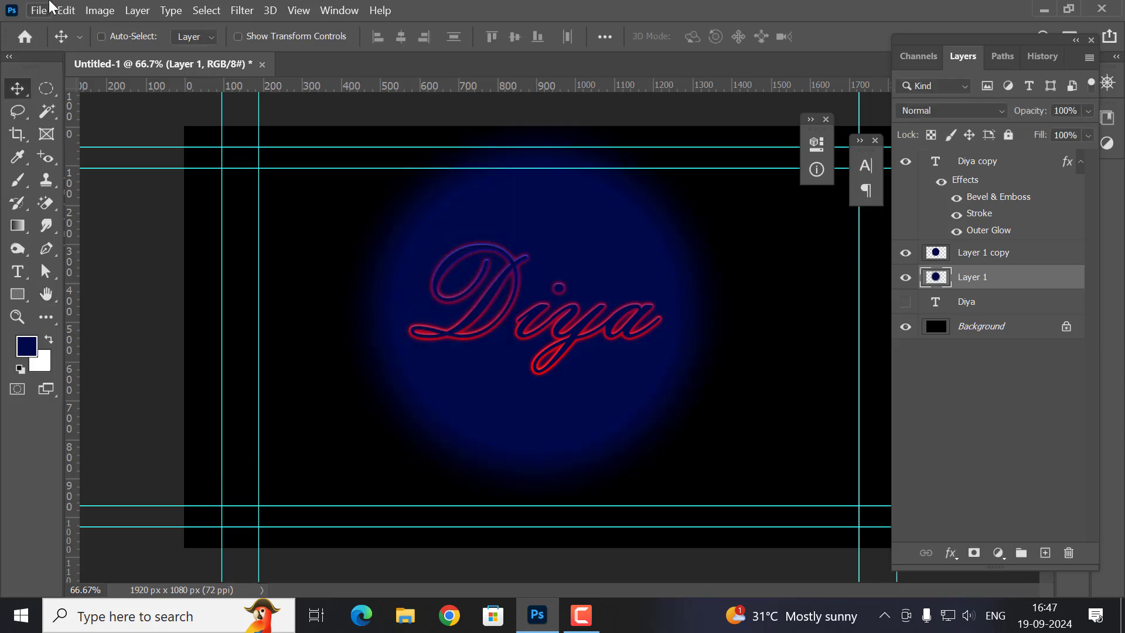
click(999, 258)
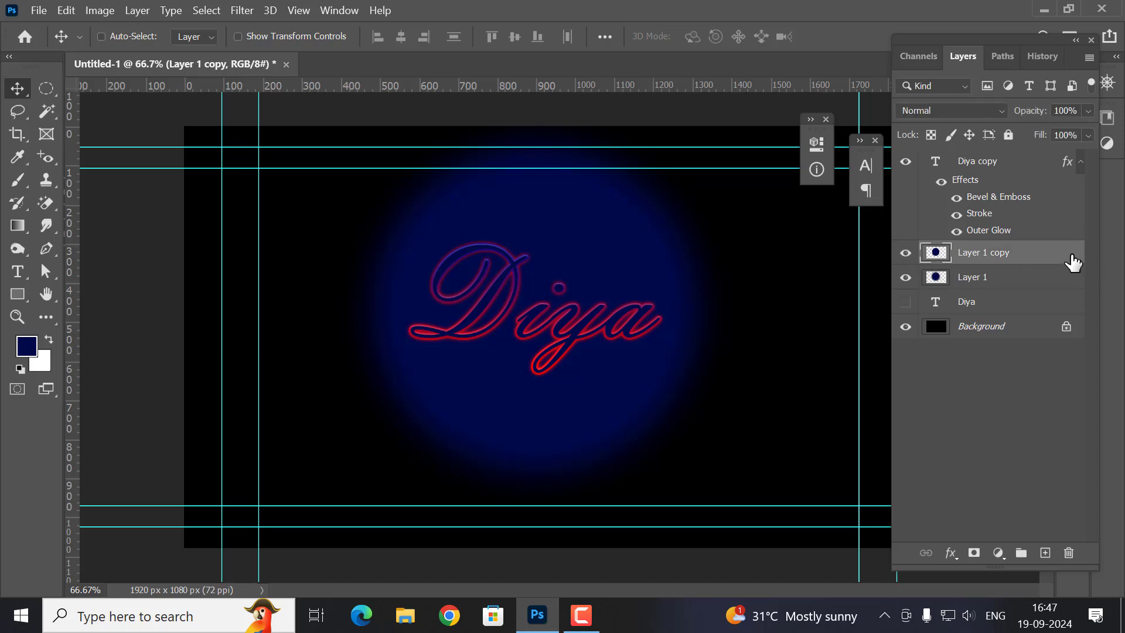
Add a Drop Shadow (66% opacity, spread 6%, size 38 px) to Layer 1 copy
double_click(1074, 262)
mouse_move(563, 143)
mouse_down()
mouse_move(857, 143)
mouse_move(1018, 14)
mouse_up()
click(792, 393)
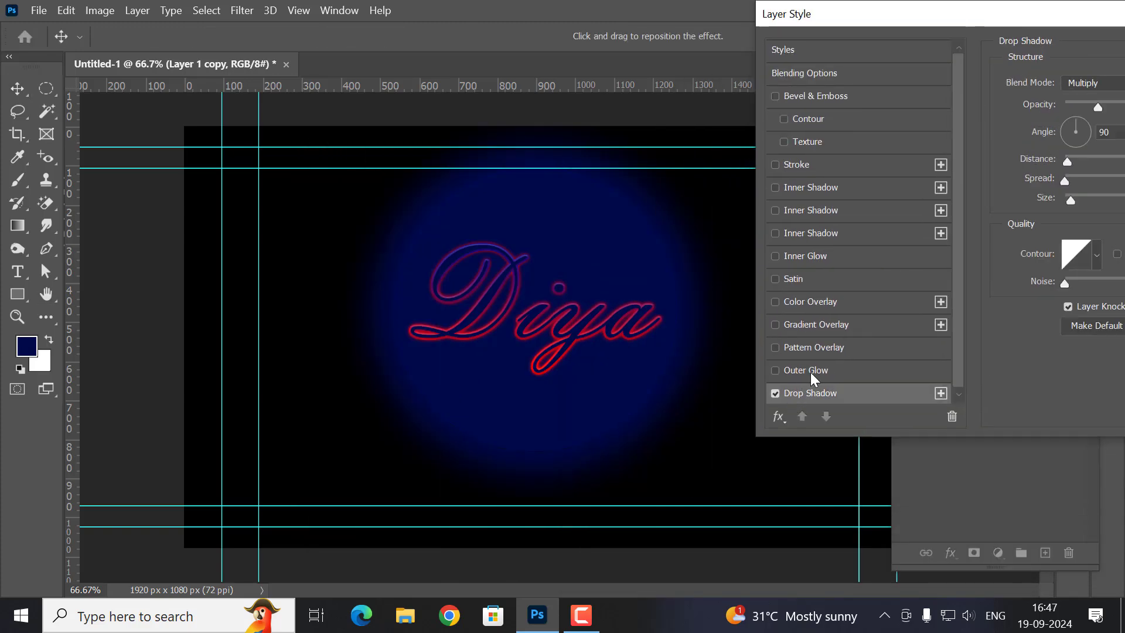
drag(966, 15, 866, 16)
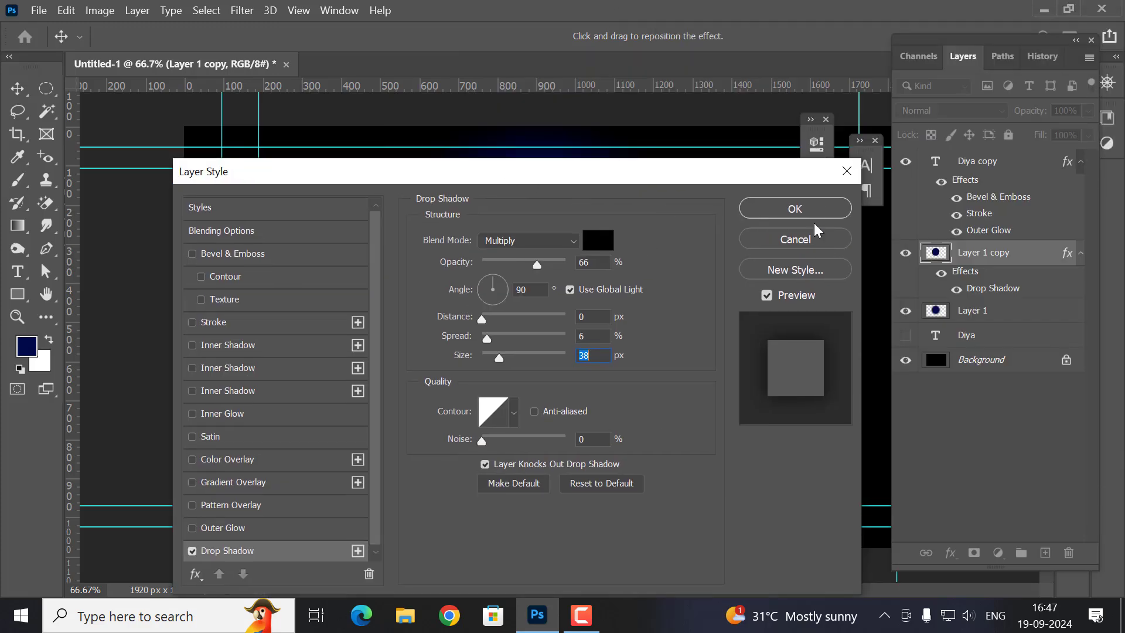
click(812, 211)
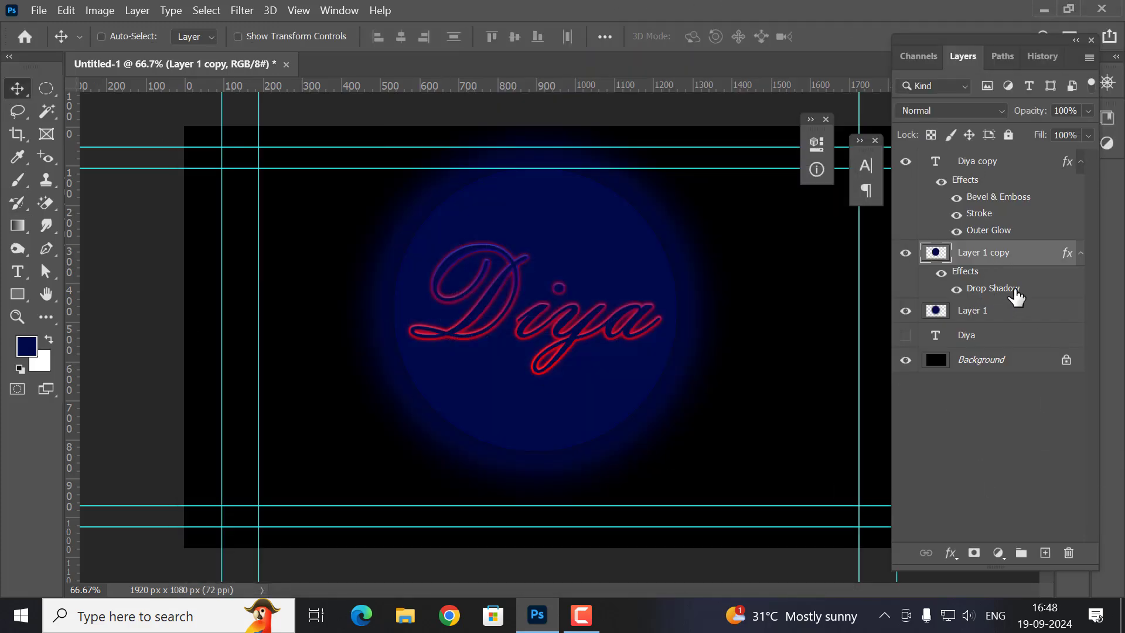
Move Diya copy and both circle layers together slightly down and right
click(995, 170)
shift+click(995, 317)
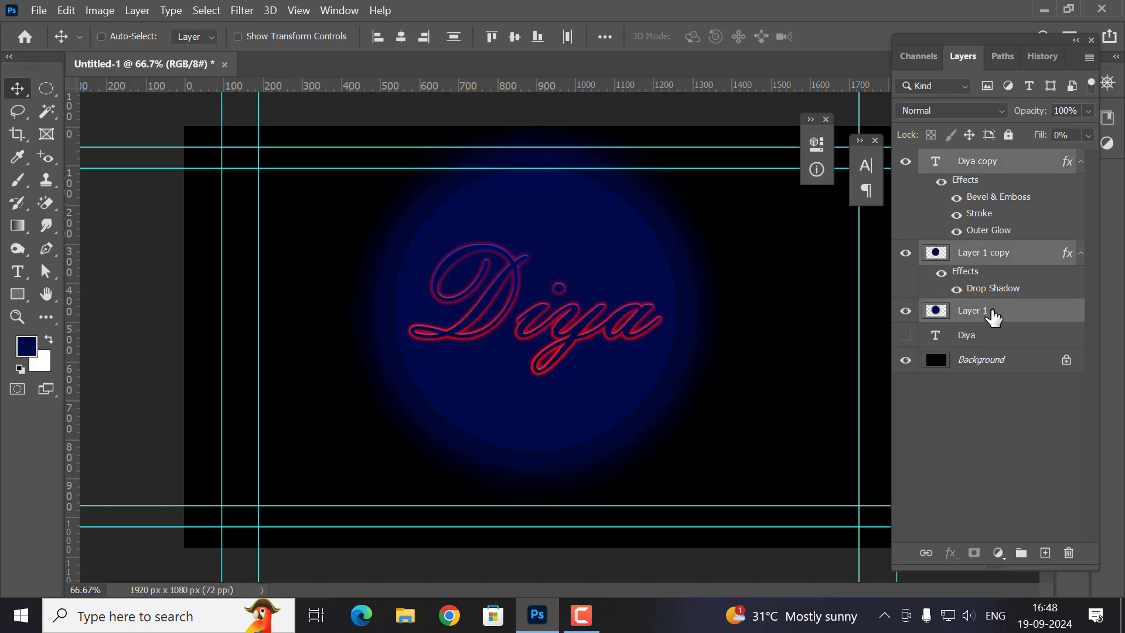
key(ctrl+t)
mouse_move(574, 231)
mouse_down()
mouse_move(580, 254)
mouse_move(578, 242)
mouse_up()
key(Return)
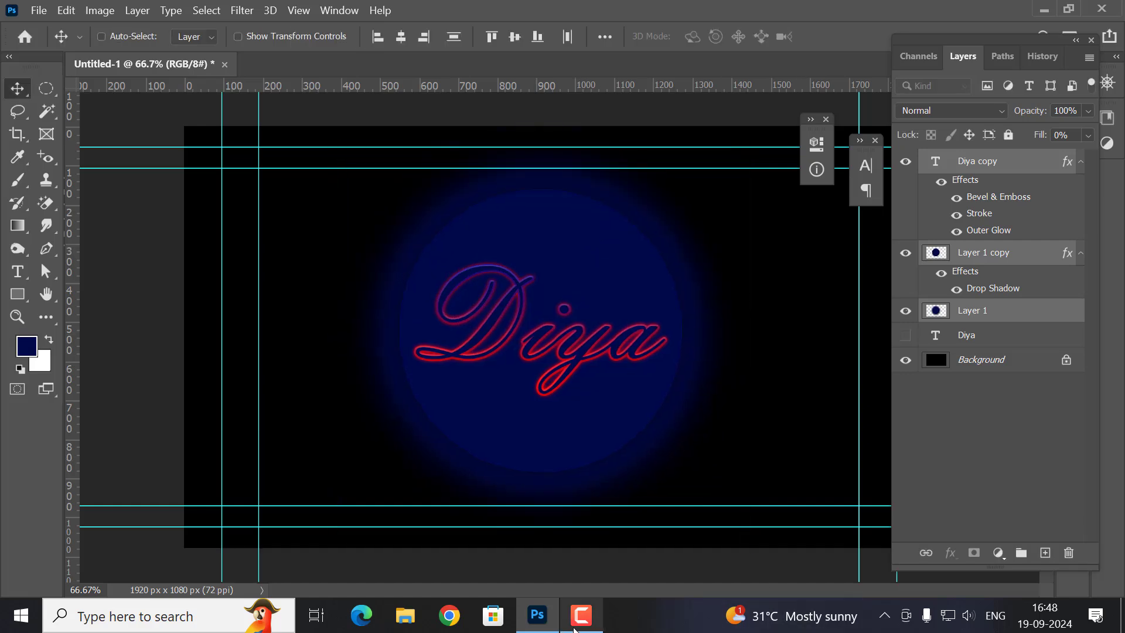